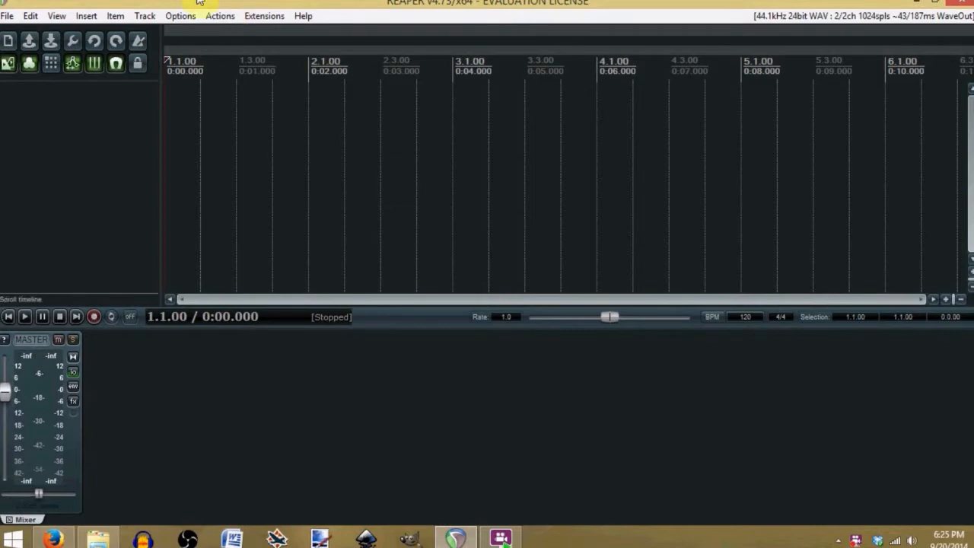
- Insert a new empty track in the project and leave it deselected
right_click(38, 107)
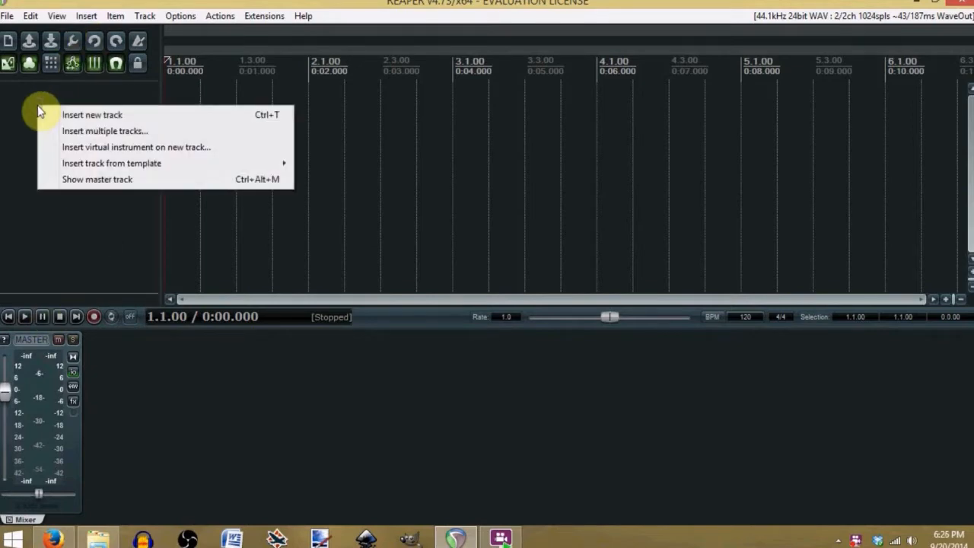
left_click(125, 114)
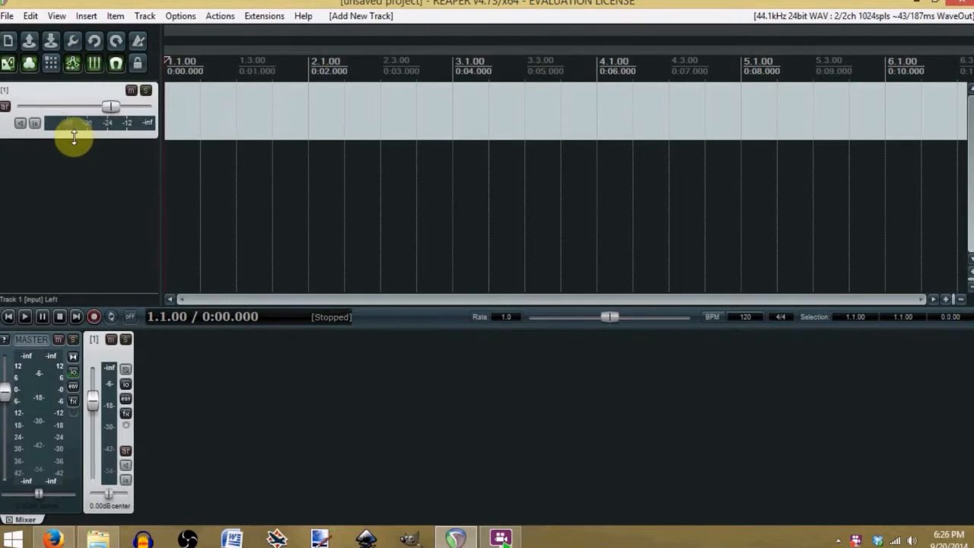
mouse_move(74, 137)
left_mouse_down()
mouse_move(76, 104)
mouse_move(80, 282)
mouse_move(72, 139)
left_mouse_up()
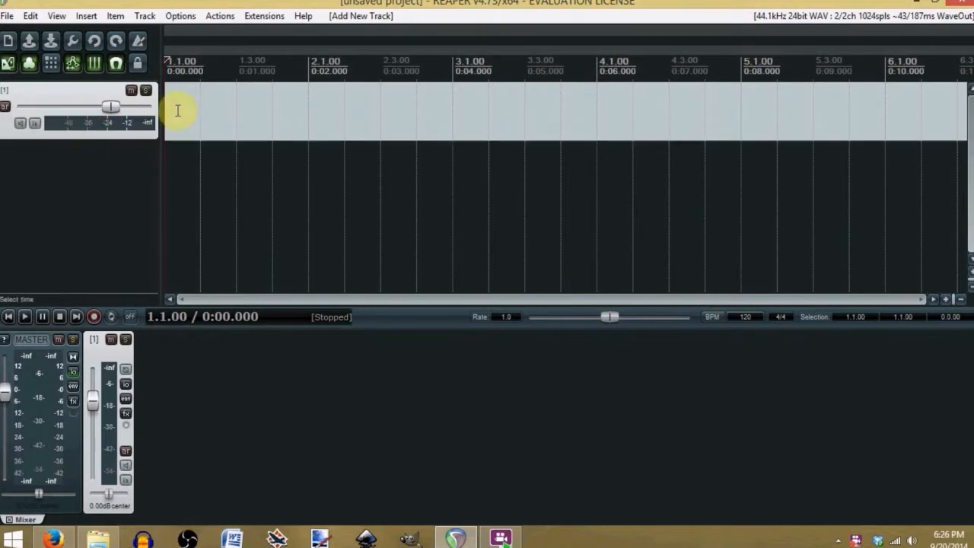
left_click_drag(160, 110, 160, 144)
left_click(81, 157)
- Insert the VSTi Massive (Native Instruments GmbH) as a virtual instrument on a new track
right_click(44, 180)
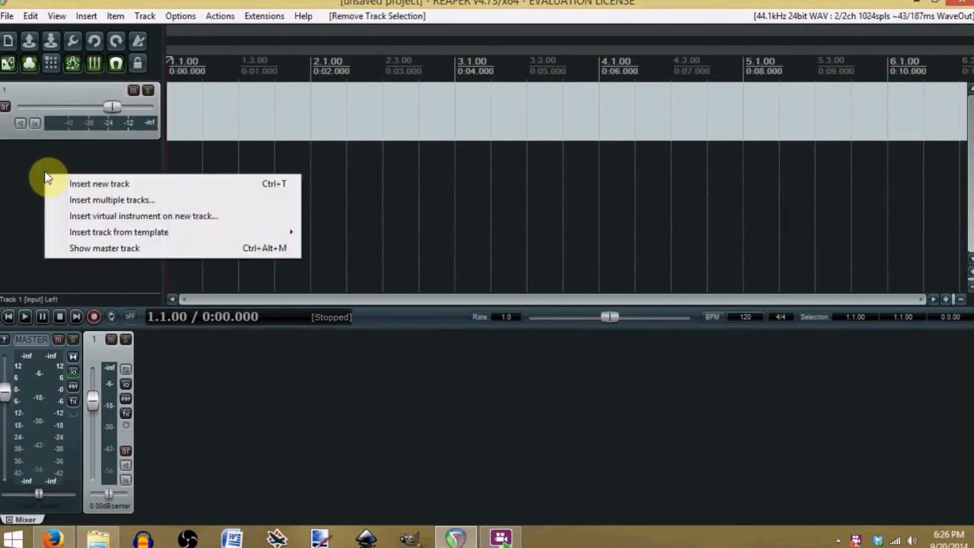
left_click(42, 166)
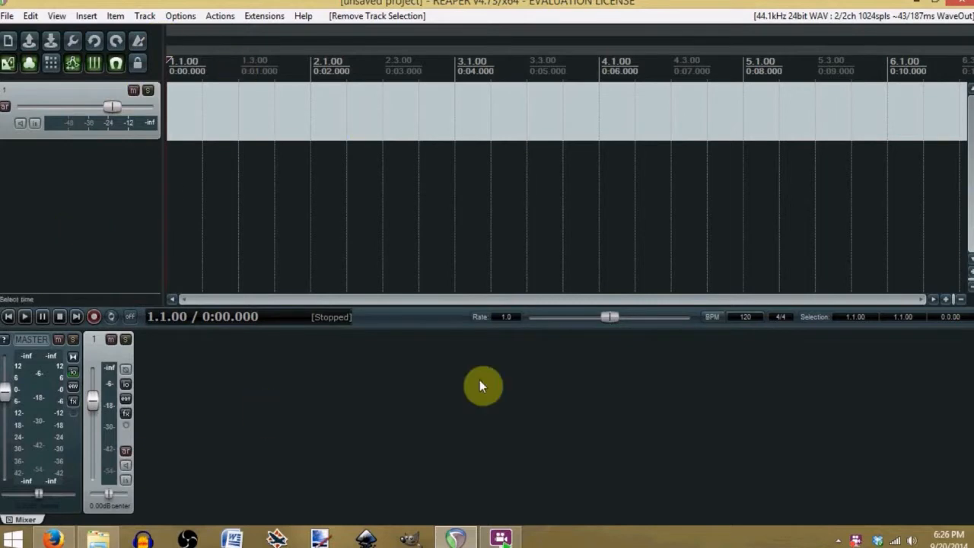
right_click(37, 169)
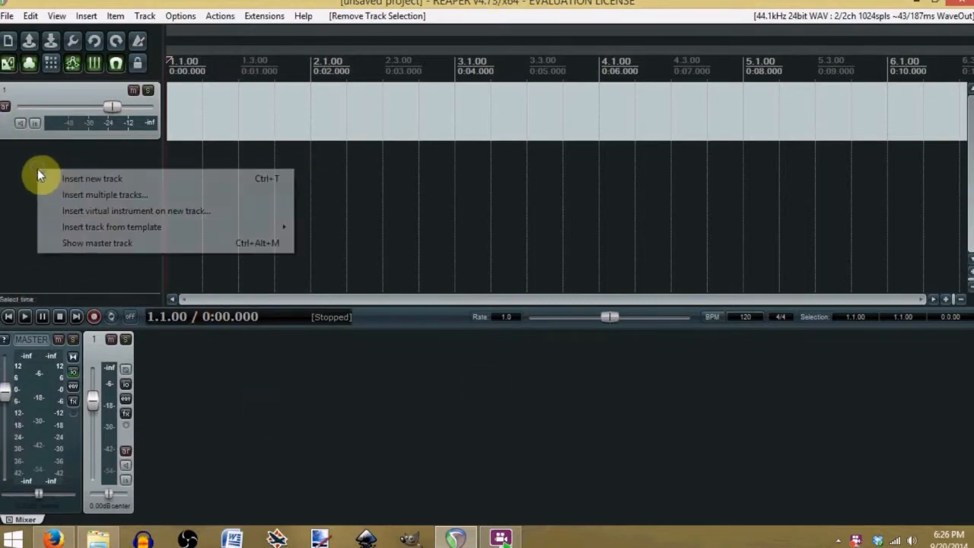
left_click(131, 219)
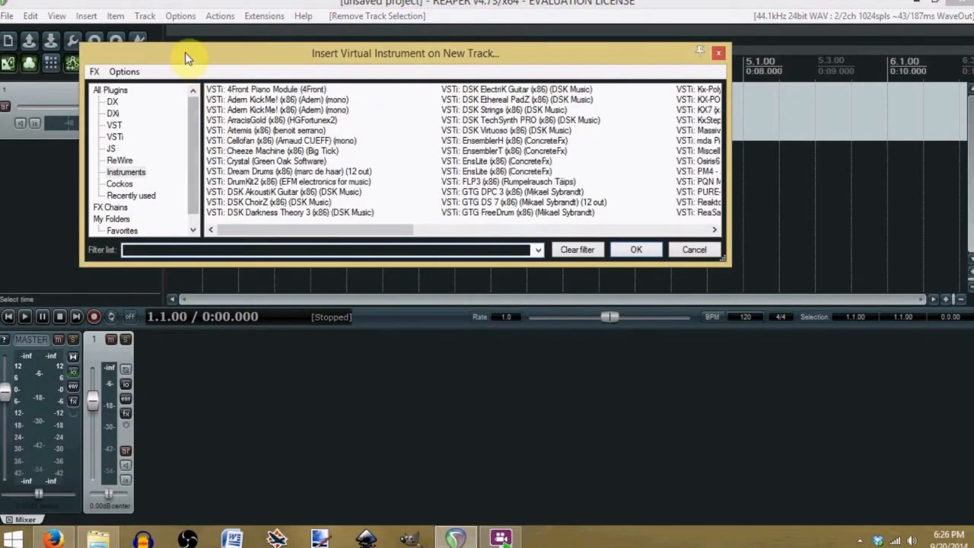
left_click_drag(187, 51, 199, 56)
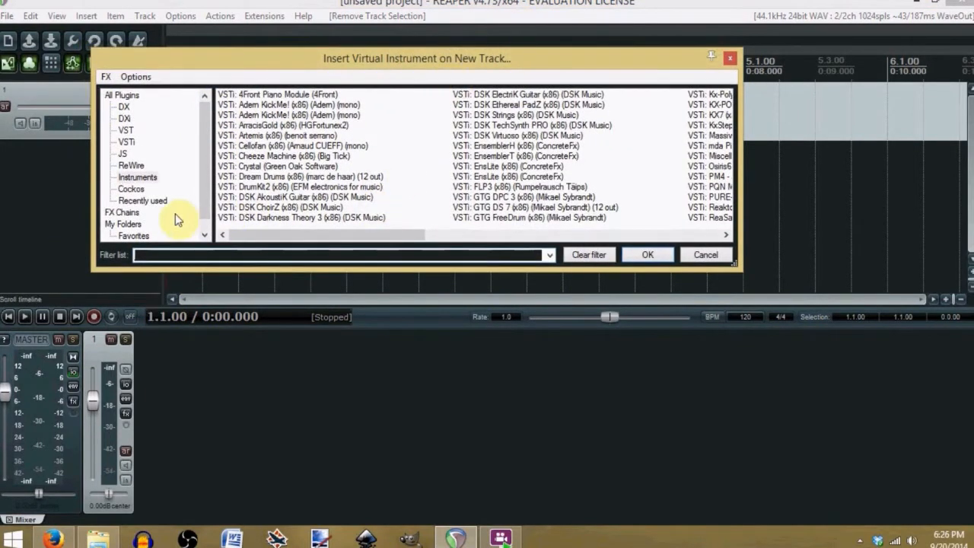
left_click(127, 142)
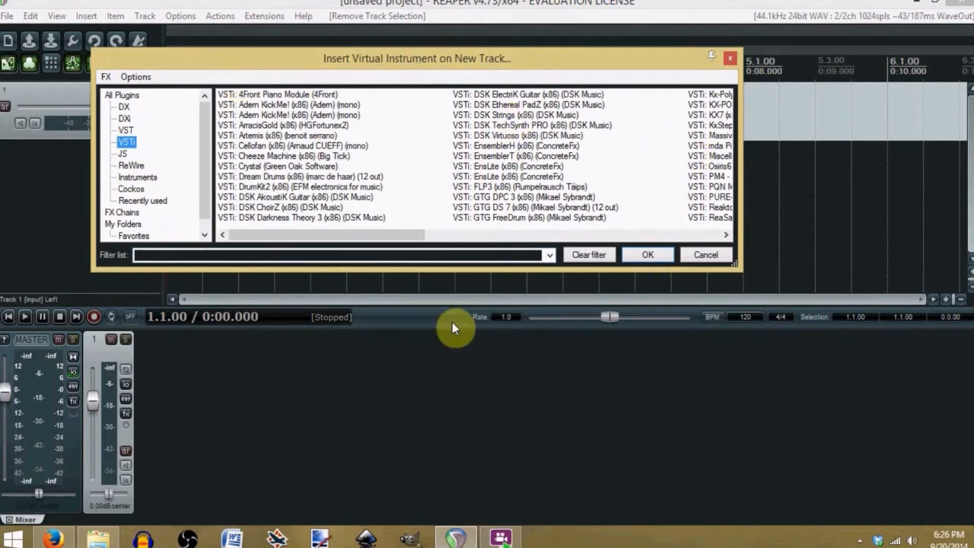
left_click_drag(346, 236, 525, 235)
left_click(312, 136)
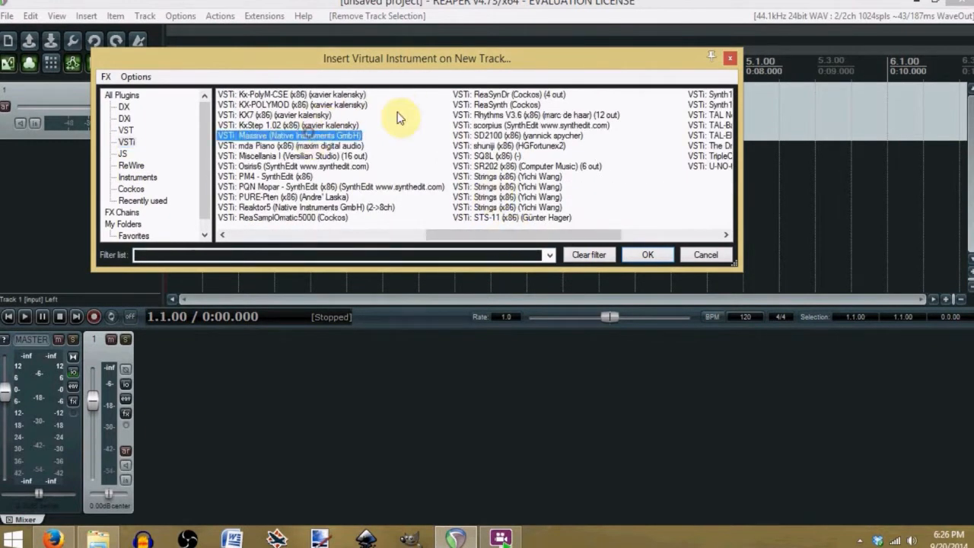
left_click(647, 255)
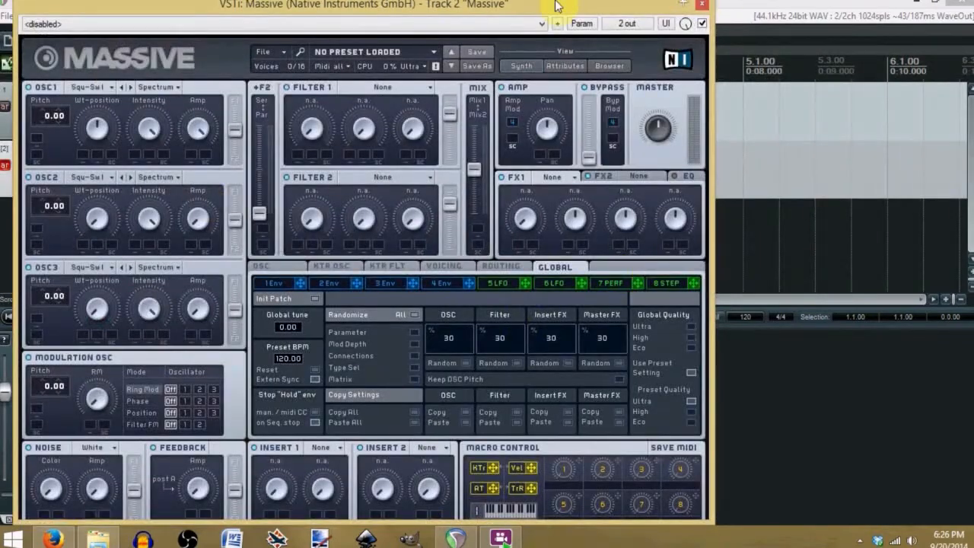
- Move the Massive plugin window aside to reveal the tracks, and close it
left_click_drag(555, 6, 694, 35)
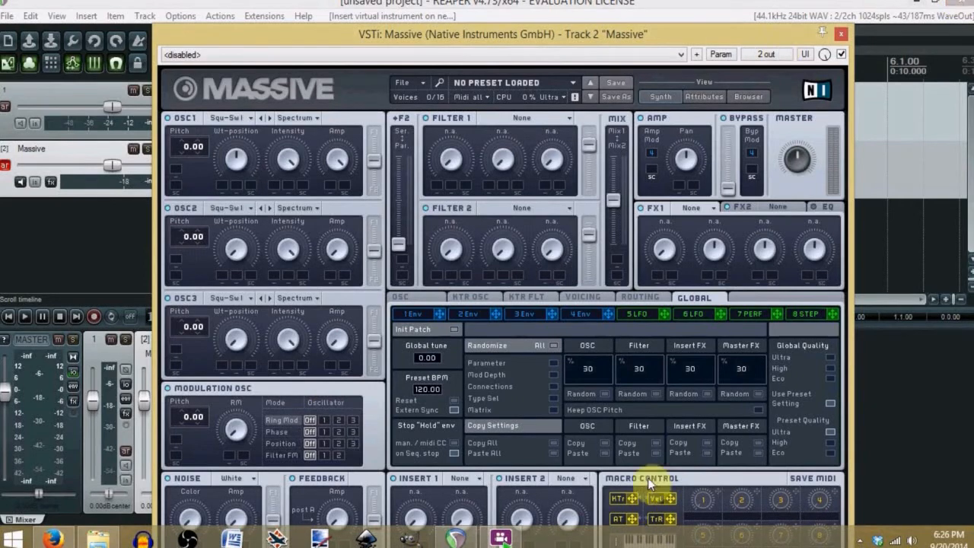
left_click_drag(468, 38, 488, 31)
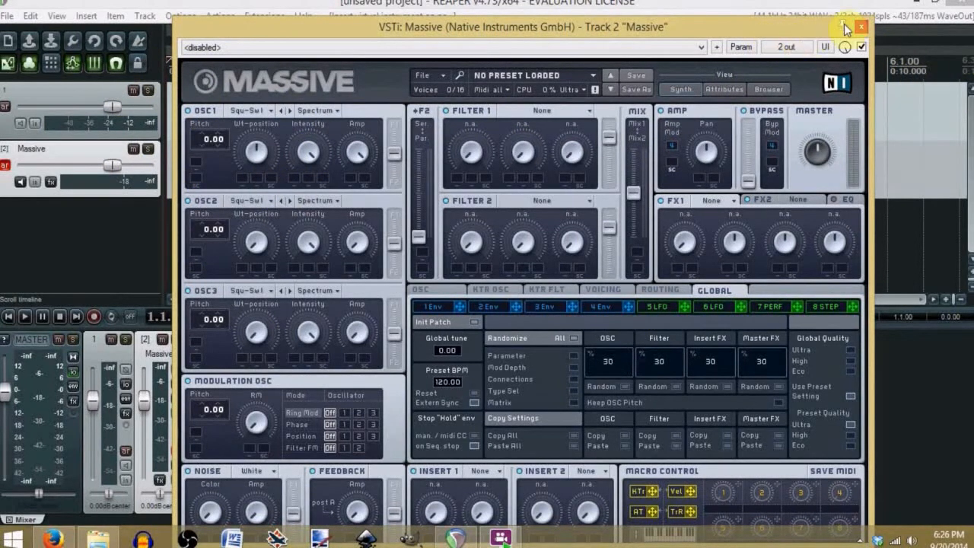
left_click(869, 29)
left_click(17, 270)
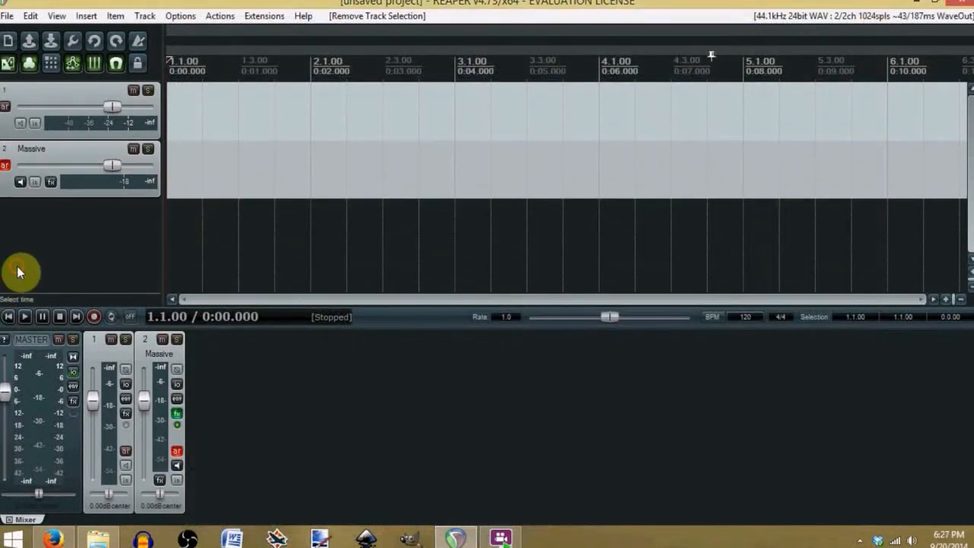
- Insert 10 tracks after the last touched track, all named gvgvvgvgvgvgvyhbuh
right_click(49, 235)
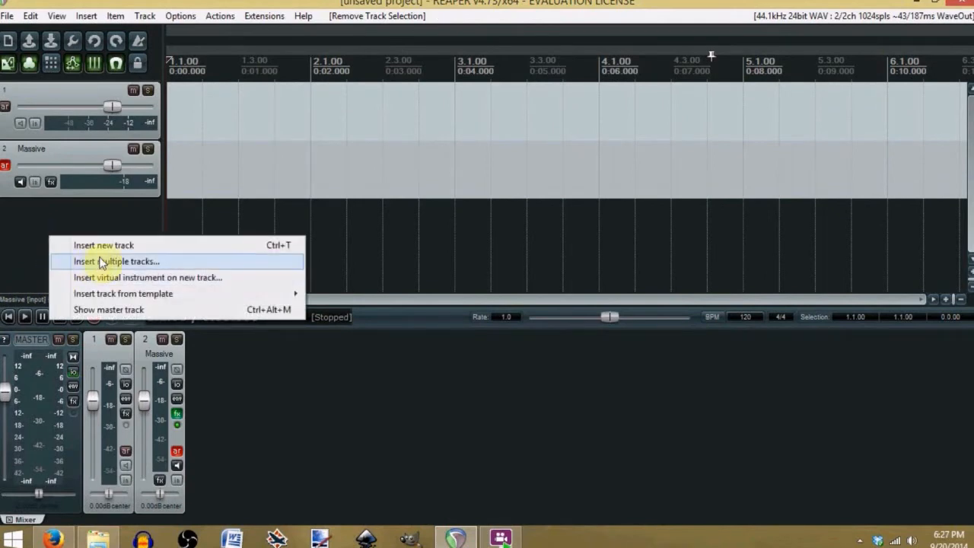
left_click(38, 225)
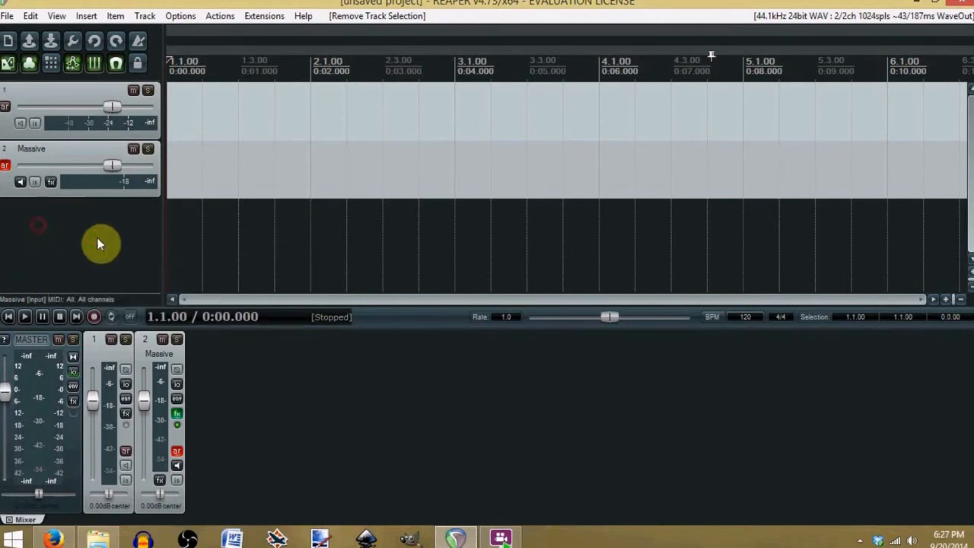
right_click(35, 219)
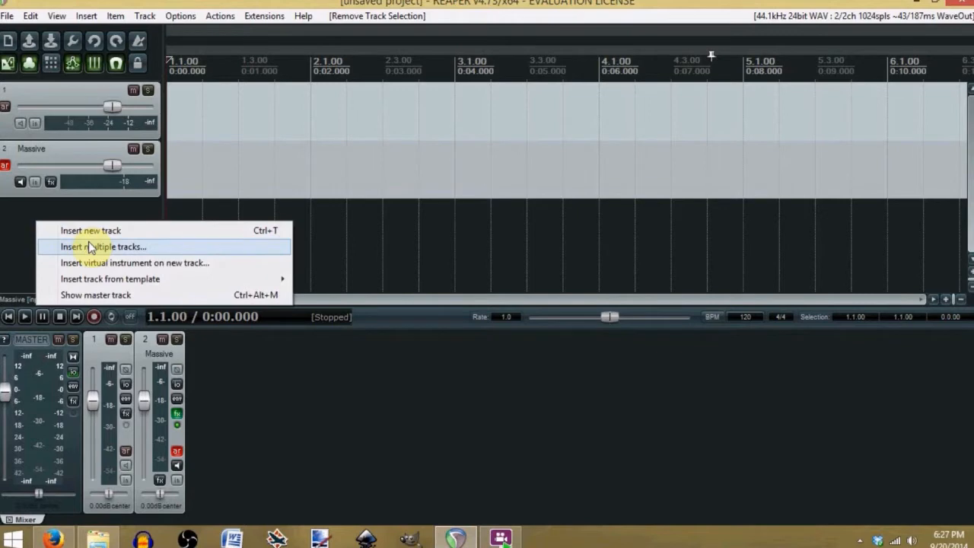
left_click(125, 246)
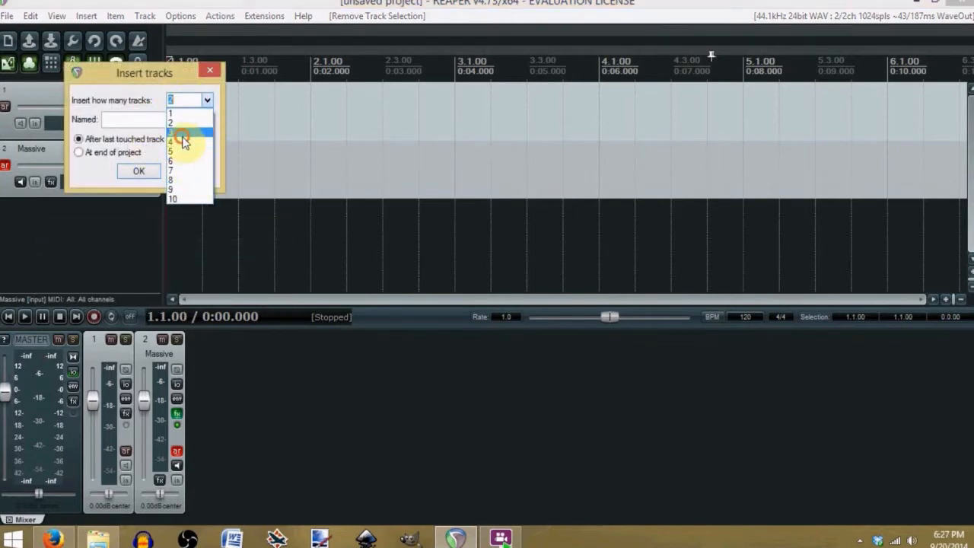
left_click(183, 138)
left_click(204, 97)
left_click(201, 204)
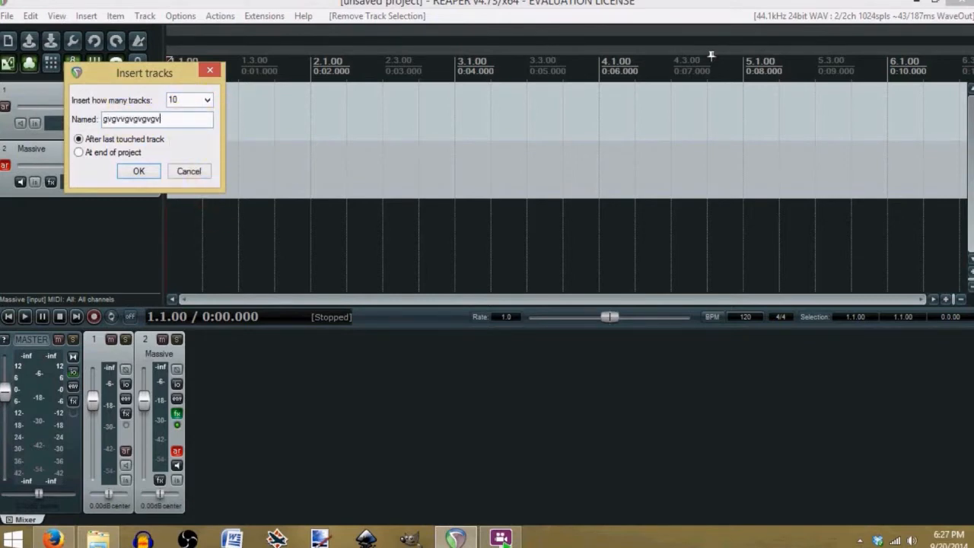
left_click(135, 172)
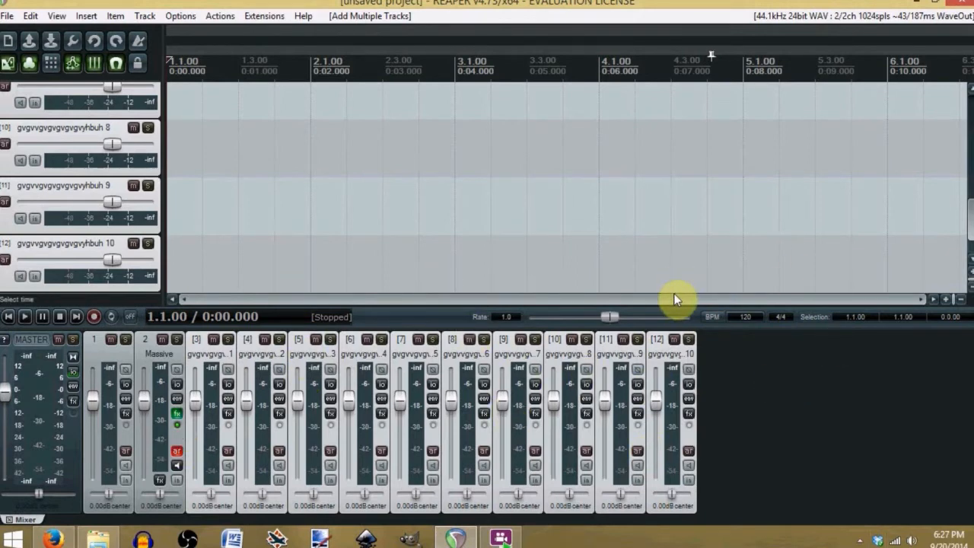
- Remove the ten selected tracks that follow the Massive track
right_click(505, 348)
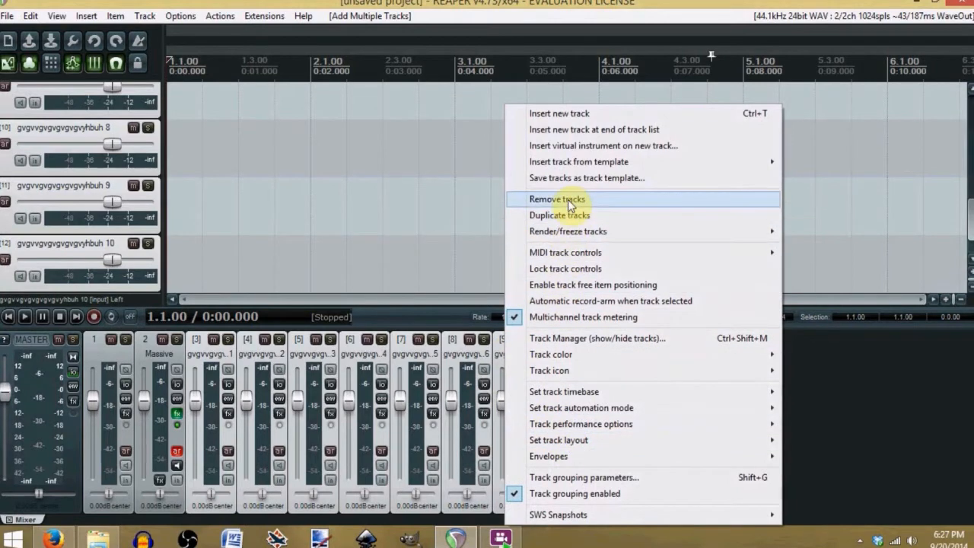
left_click(569, 199)
left_click(72, 256)
- Show the master track above the other tracks in the arrange view
right_click(70, 257)
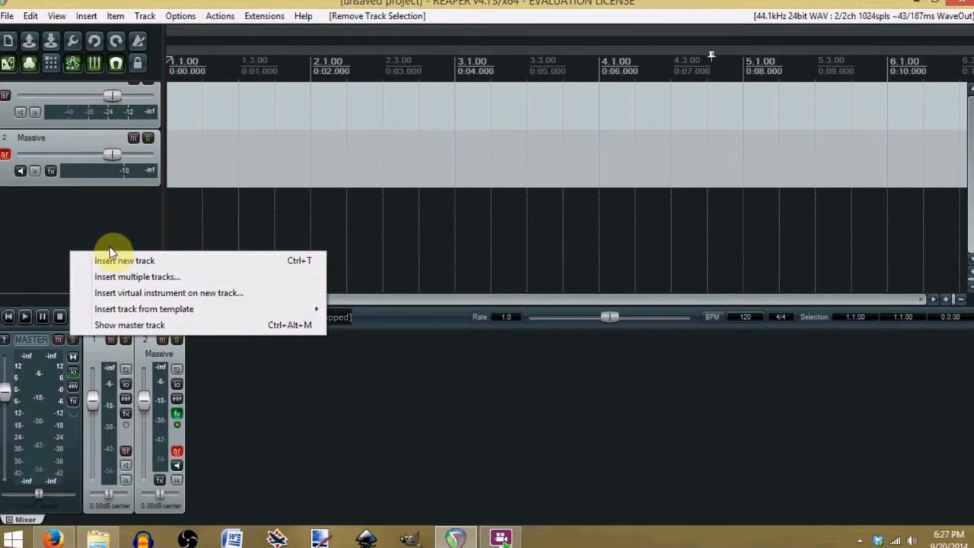
left_click(81, 244)
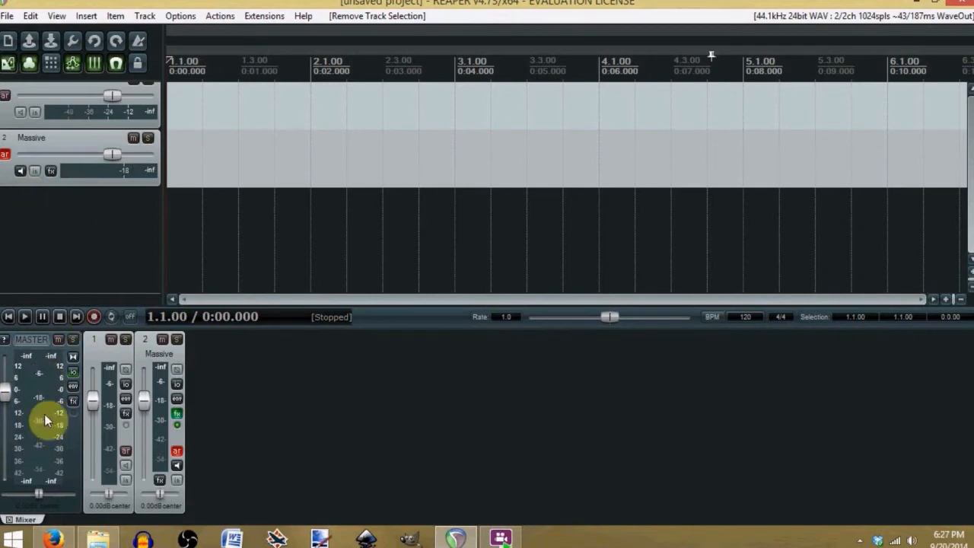
right_click(22, 232)
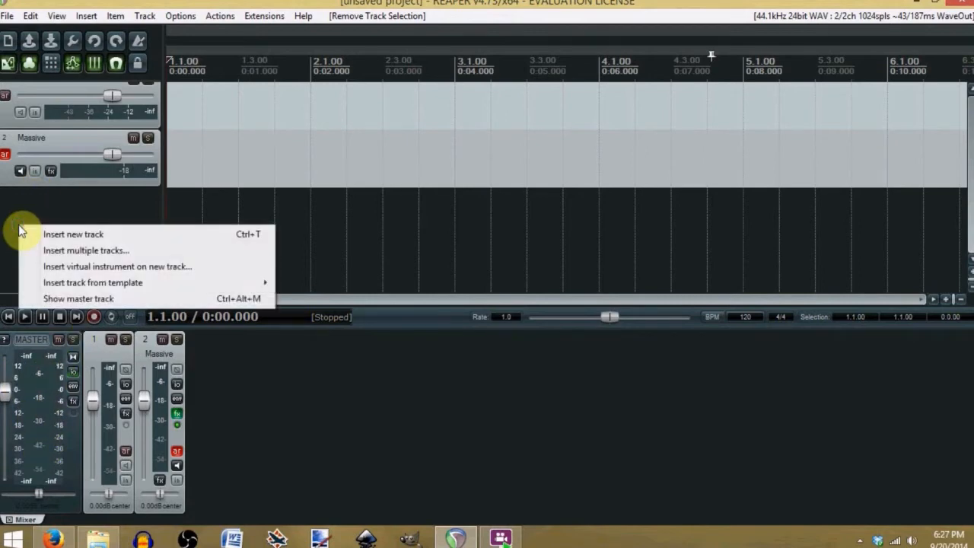
left_click(84, 300)
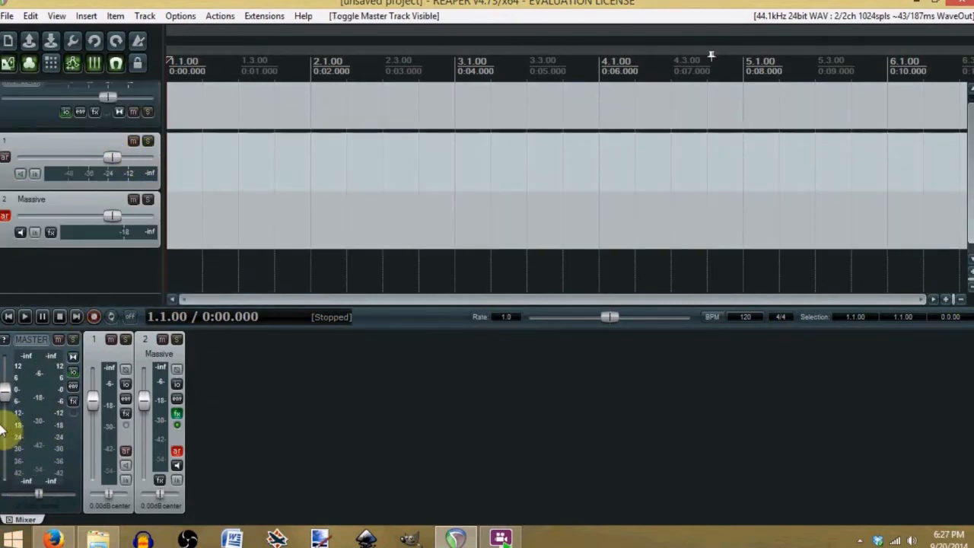
scroll(967, 187, "up", 1)
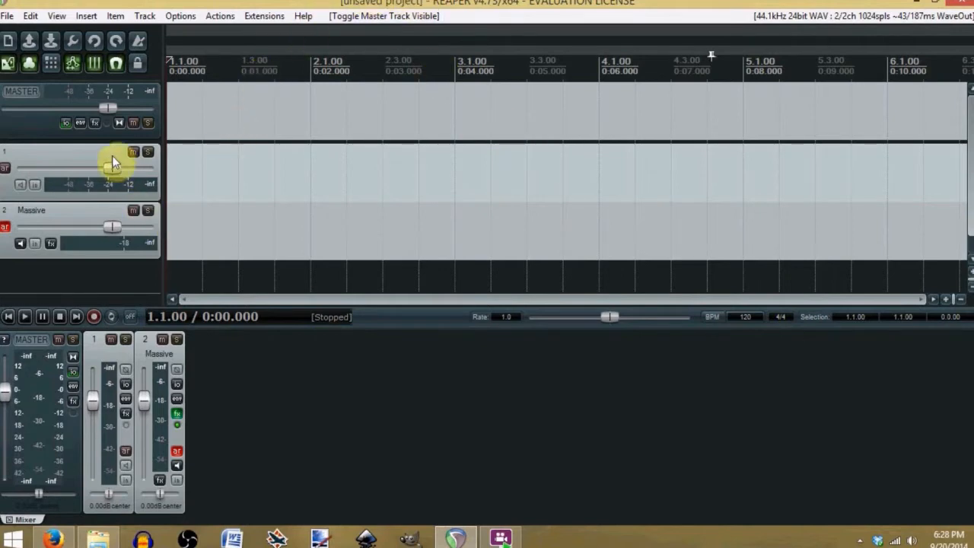
left_click(64, 213)
left_click(58, 175)
right_click(28, 287)
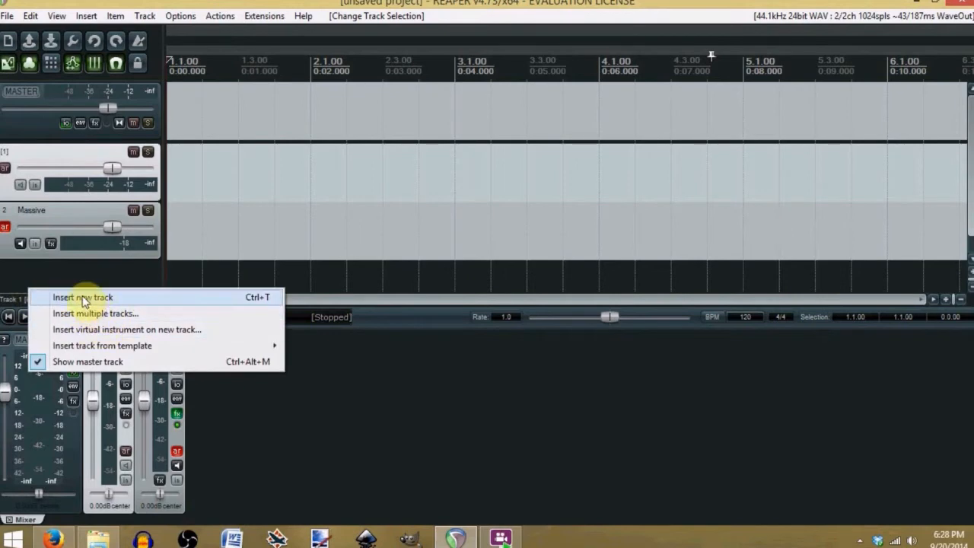
left_click(27, 271)
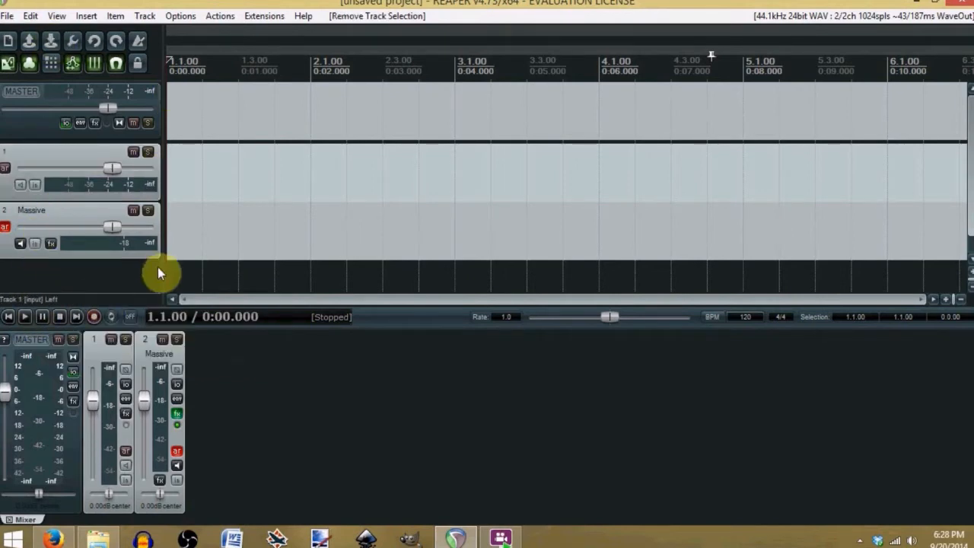
scroll(971, 162, "down", 1)
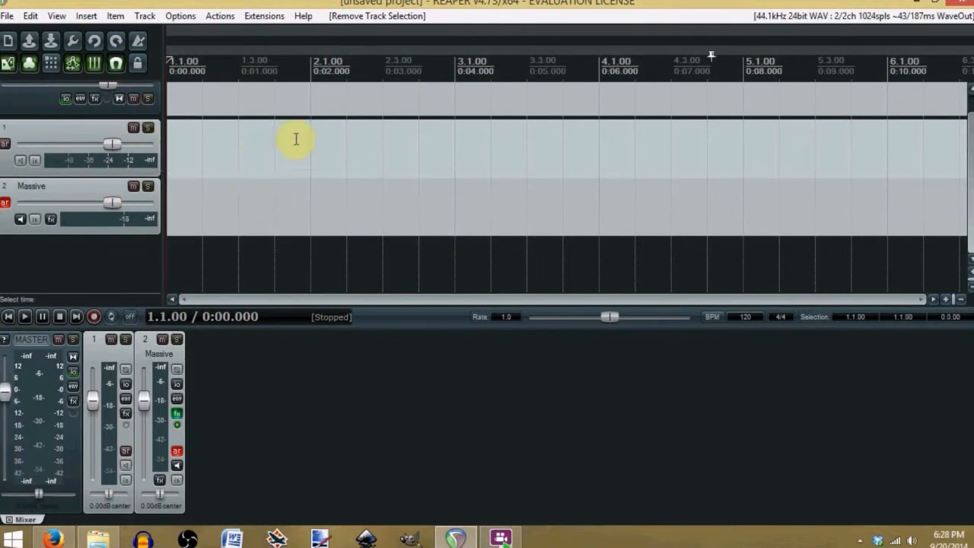
left_click_drag(237, 220, 272, 220)
left_click_drag(239, 172, 289, 186)
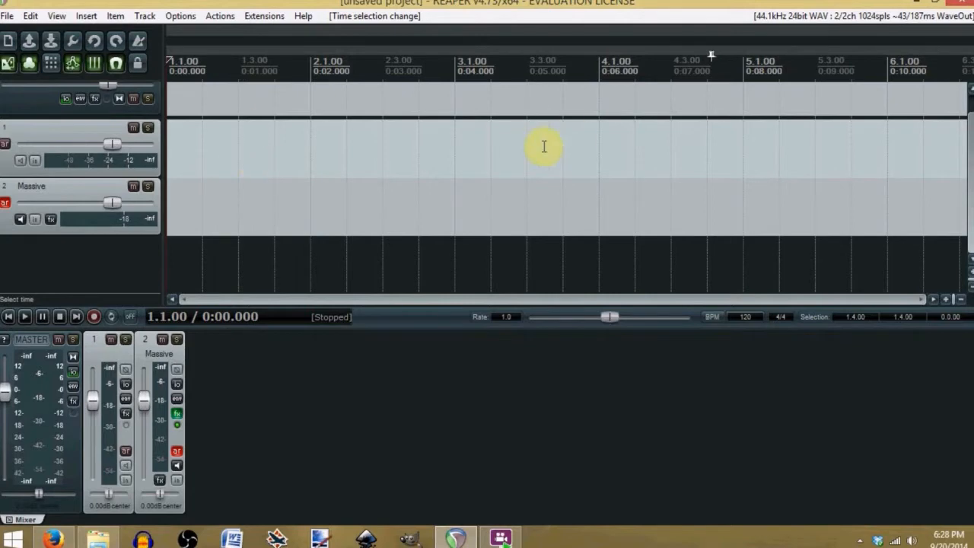
- Insert a new MIDI item at the start of the Massive track and deselect it
left_click(85, 203)
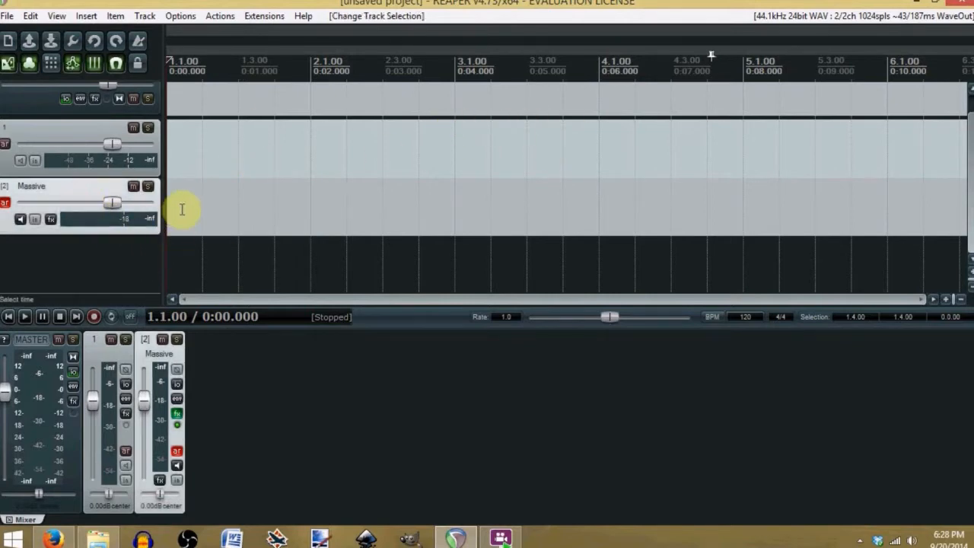
left_click(53, 170)
left_click(54, 191)
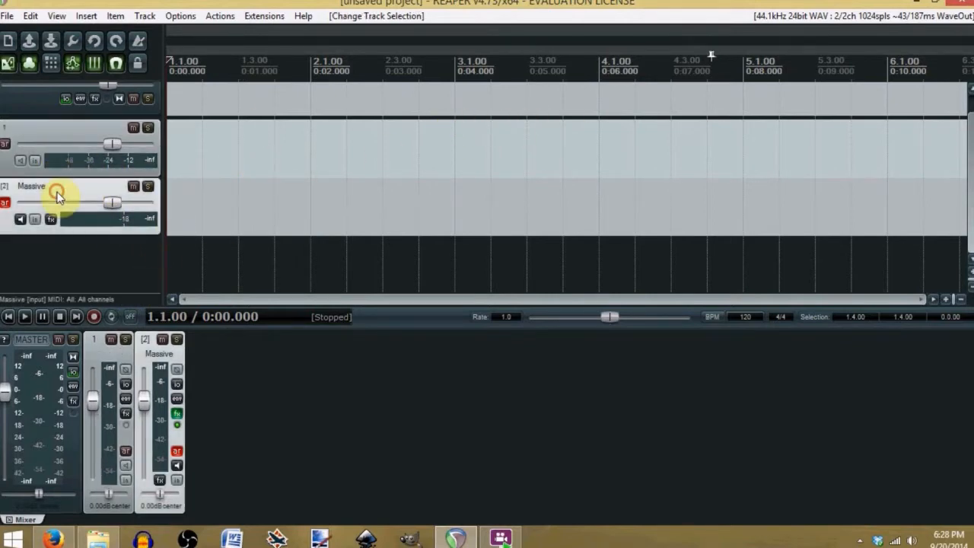
left_click(85, 16)
mouse_move(114, 16)
mouse_move(83, 13)
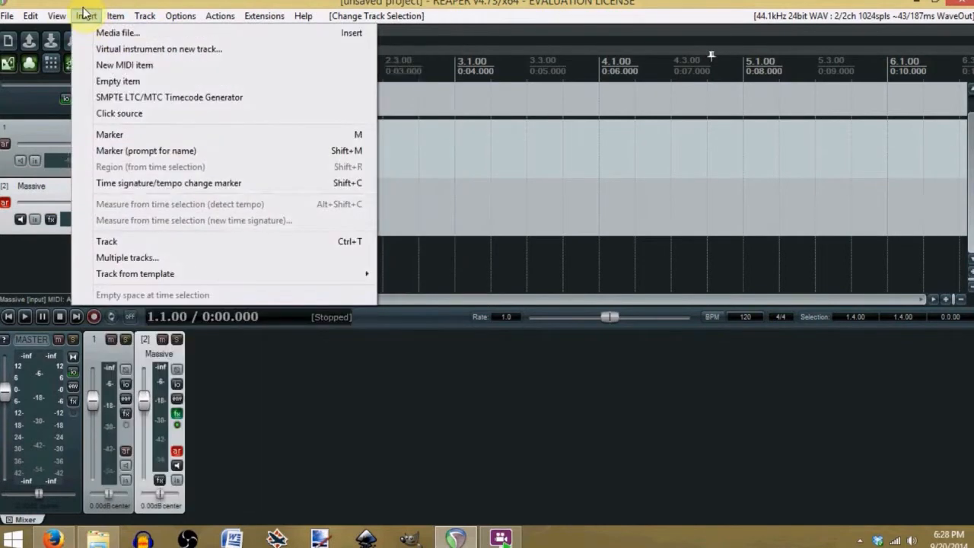
left_click(114, 66)
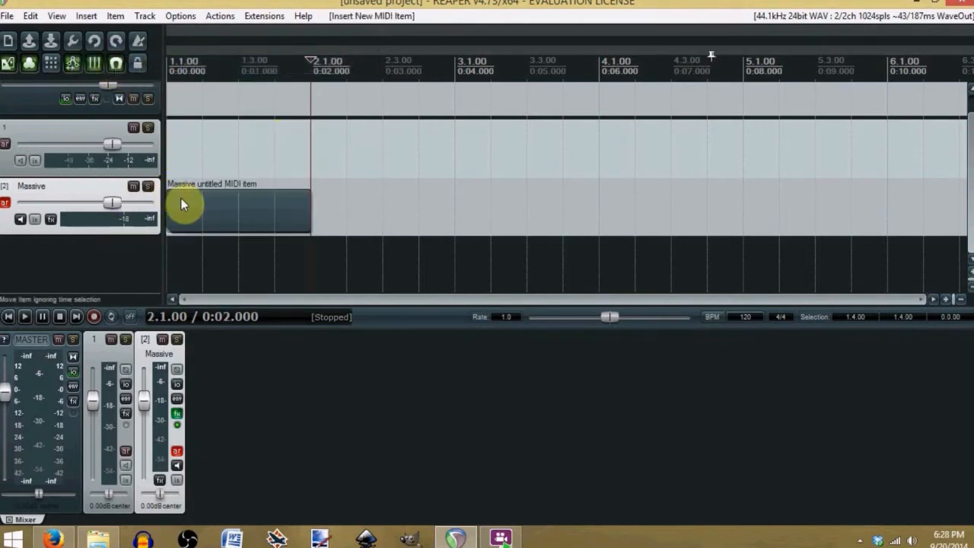
mouse_move(187, 199)
left_mouse_down()
mouse_move(259, 208)
mouse_move(180, 218)
mouse_move(200, 207)
left_mouse_up()
left_click(192, 145)
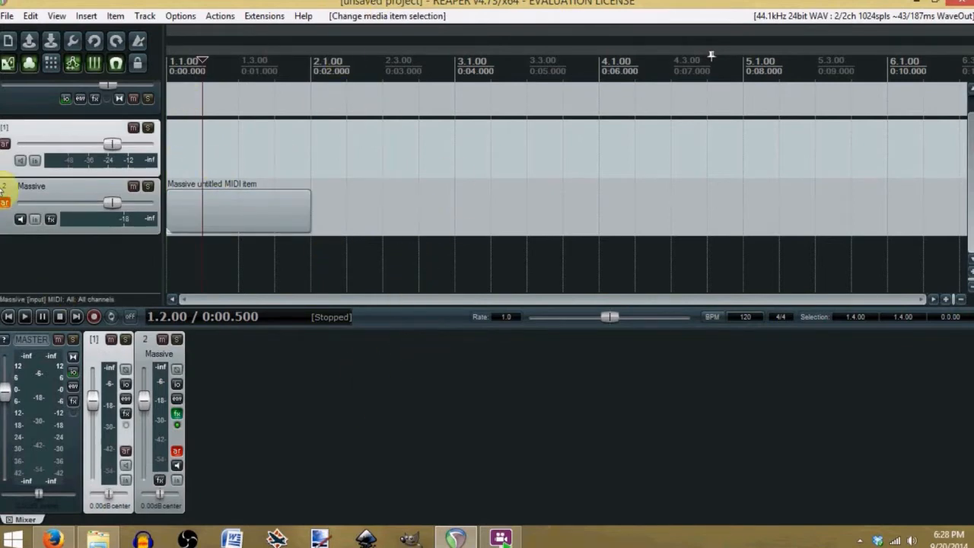
- Import the TEMFX01-Atmospheric05 audio file from the Atmospheric samples folder onto track 1 at the edit cursor, 1.2.00
left_click(52, 134)
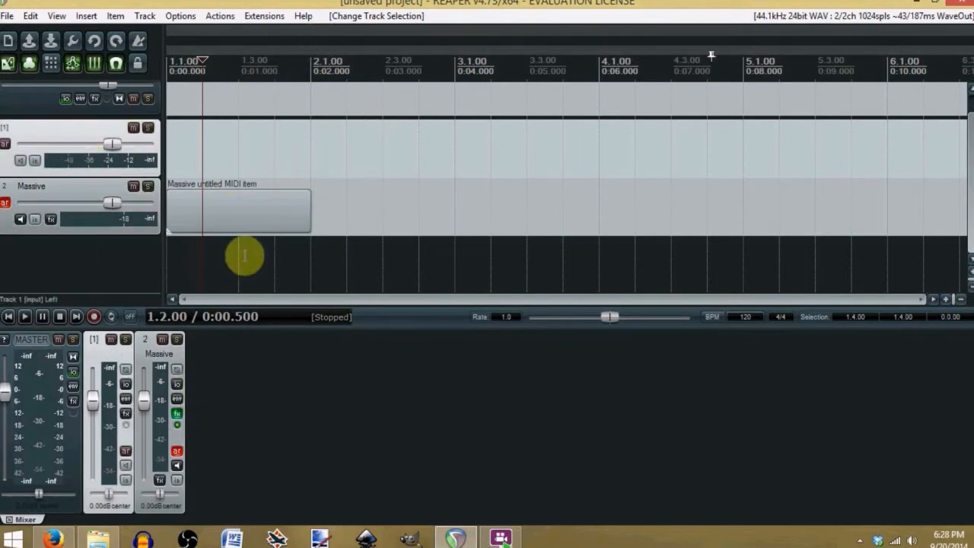
left_click(86, 15)
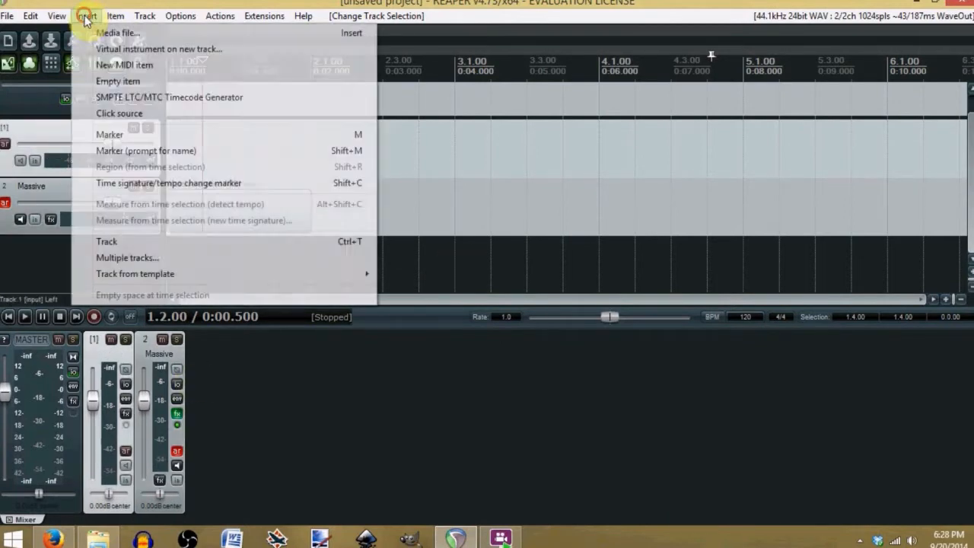
left_click(87, 28)
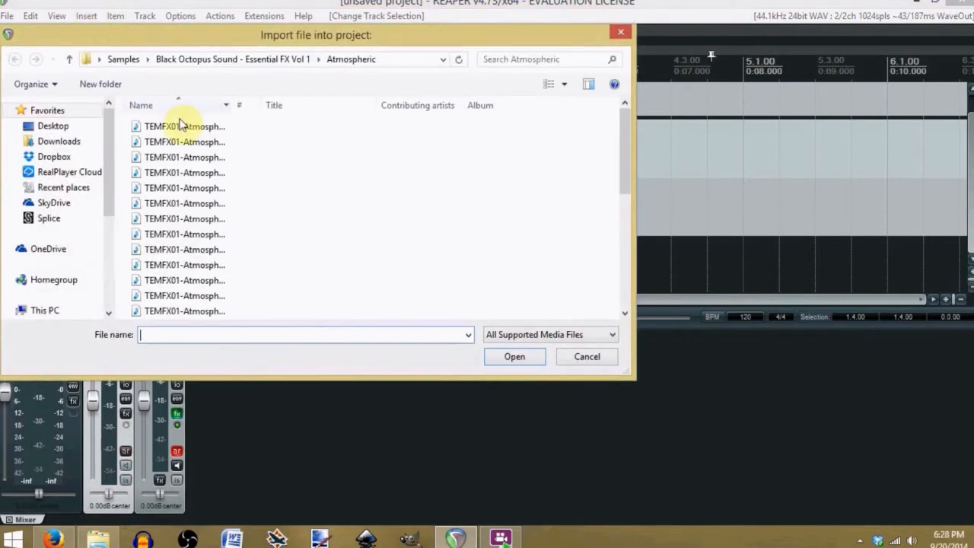
left_click(183, 143)
left_click(187, 188)
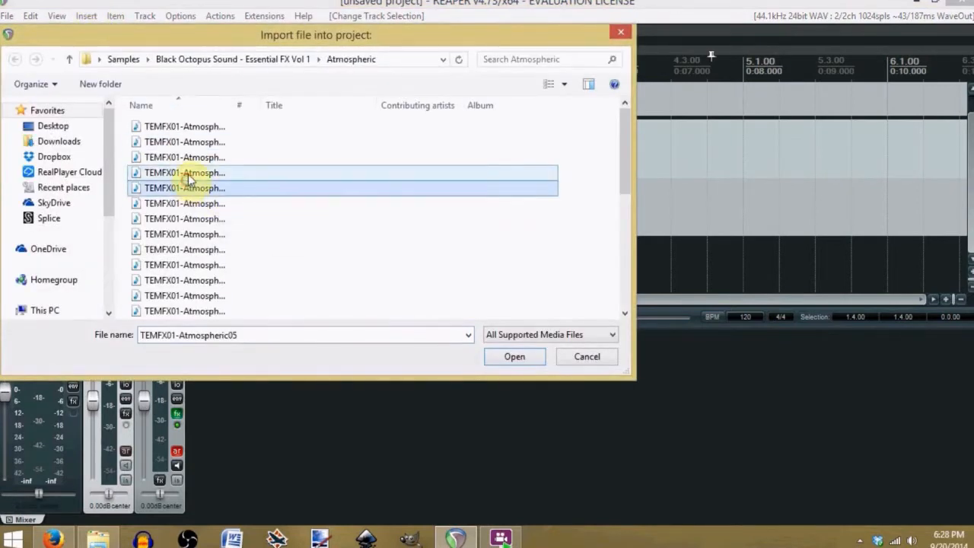
left_click(499, 359)
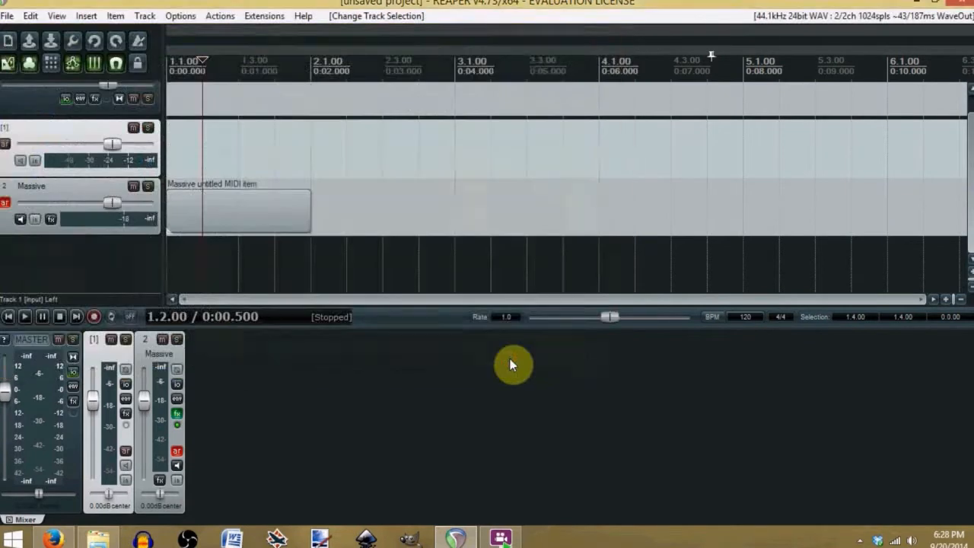
left_click_drag(693, 301, 98, 369)
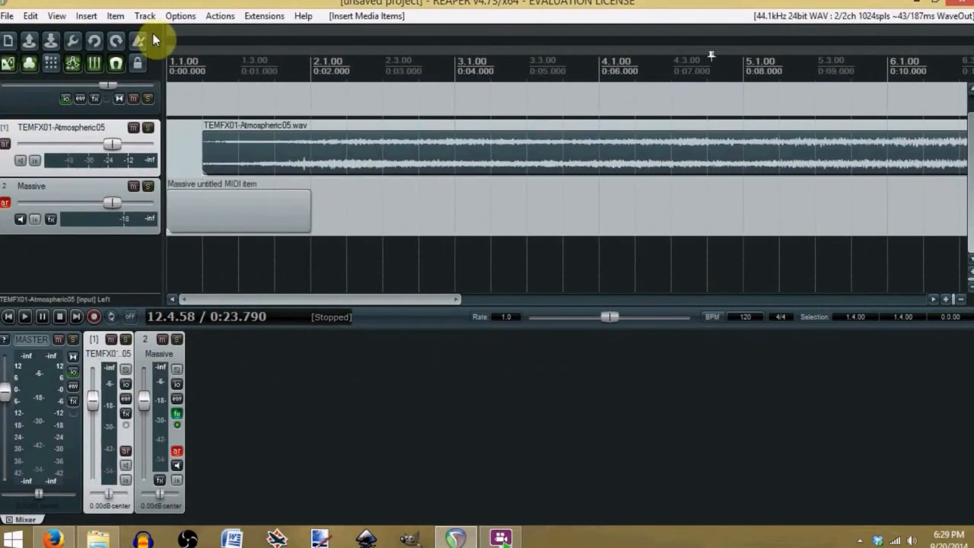
- Play the imported Atmospheric05 clip briefly and move it along track 1 to start at 2.3.00
left_click(189, 65)
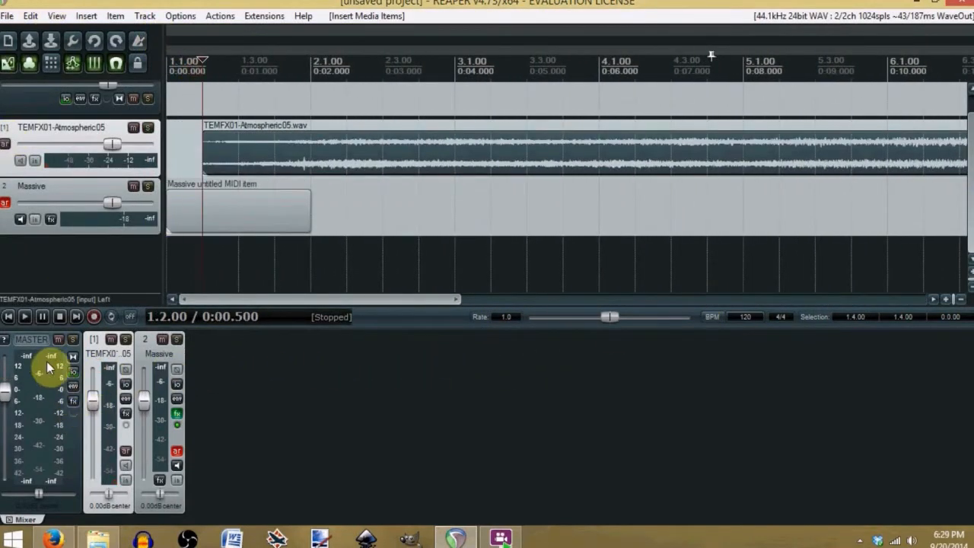
left_click(25, 316)
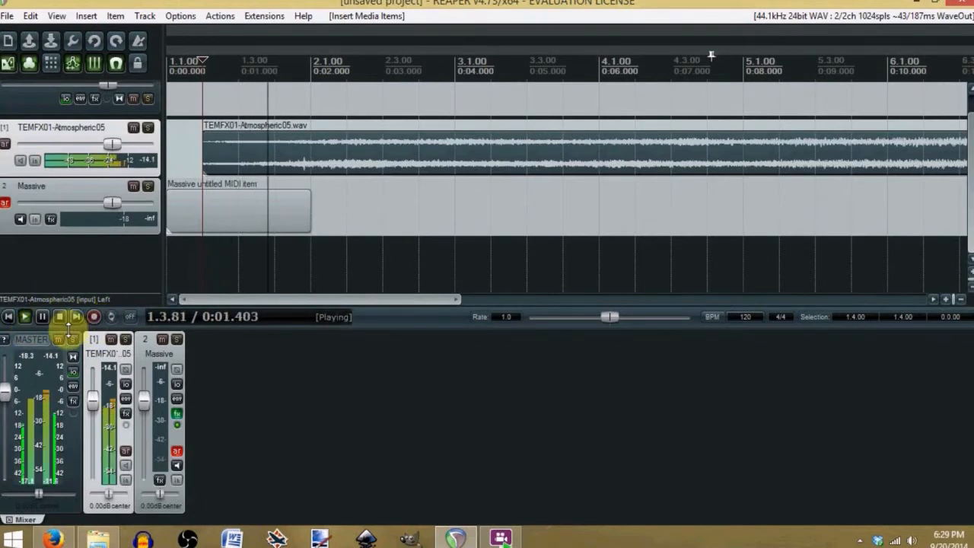
left_click(60, 317)
left_click_drag(255, 149, 435, 156)
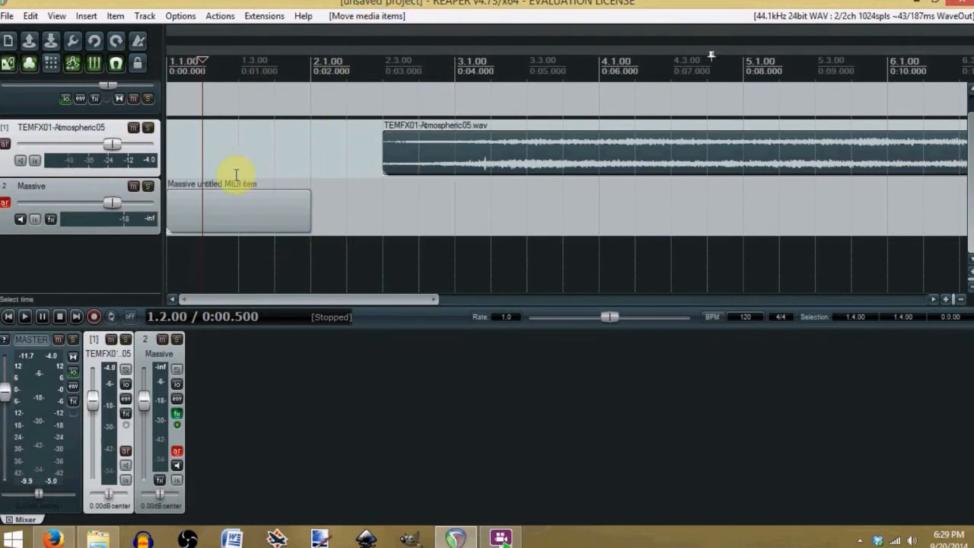
- Insert a new track below the Massive track
left_click(86, 200)
right_click(83, 265)
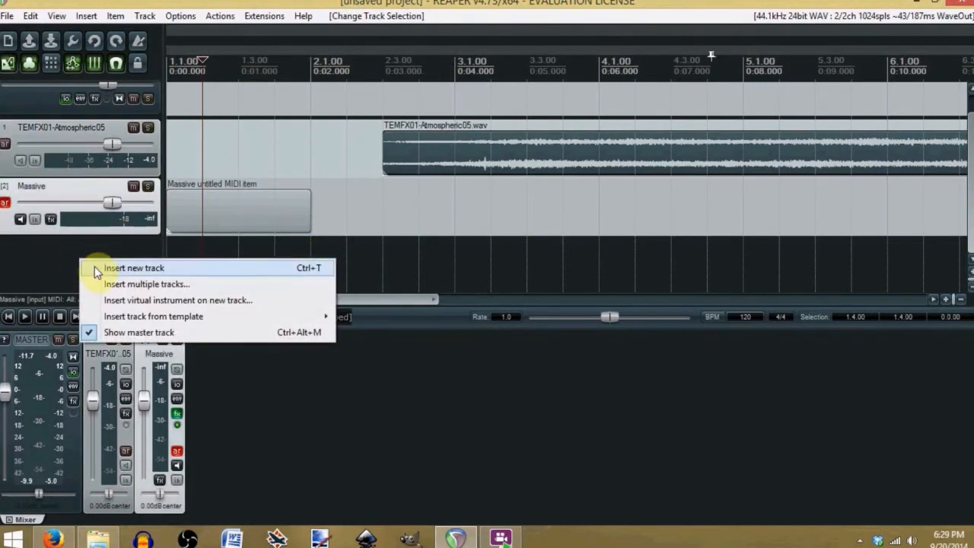
left_click(87, 266)
- Insert an empty item on track 3 over a time selection from 2.1.00 to 3.1.00
left_click_drag(307, 259, 457, 259)
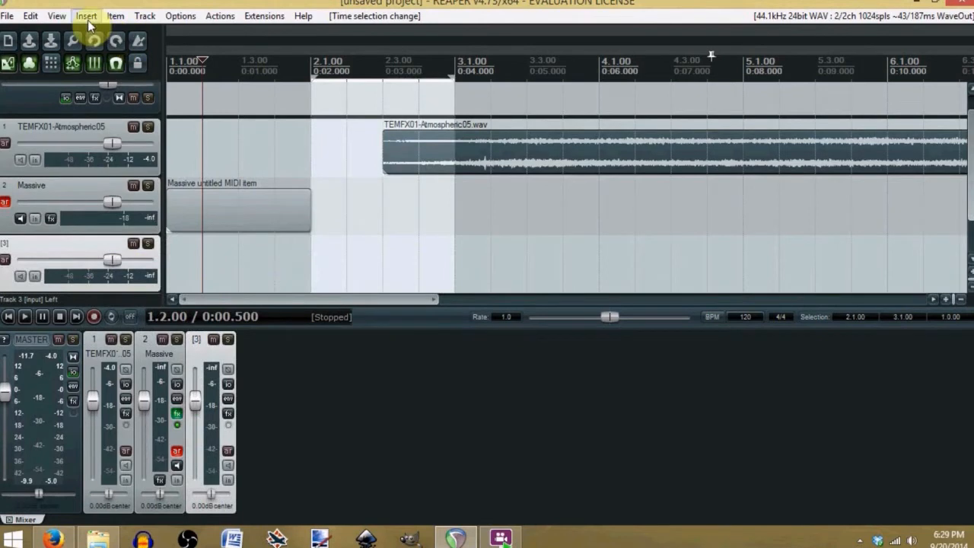
left_click(86, 16)
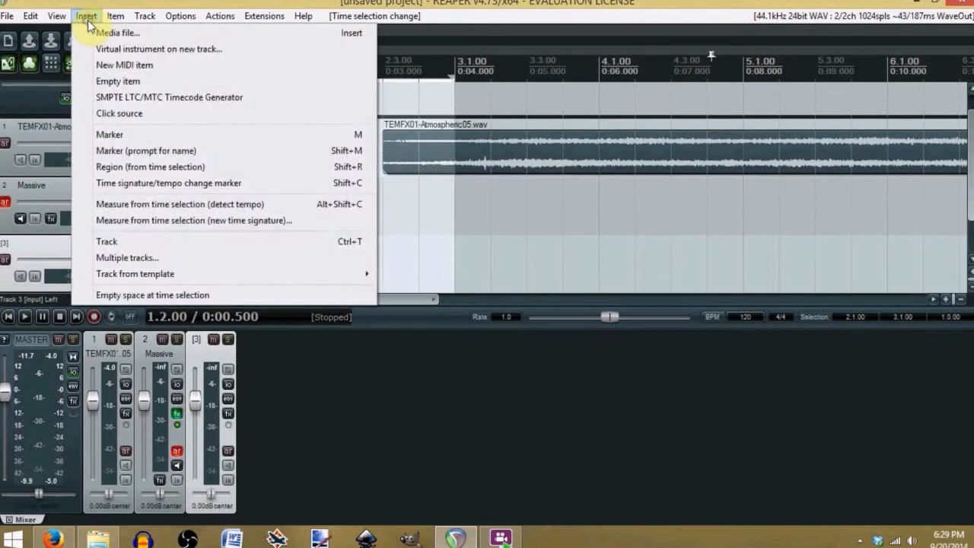
left_click(118, 81)
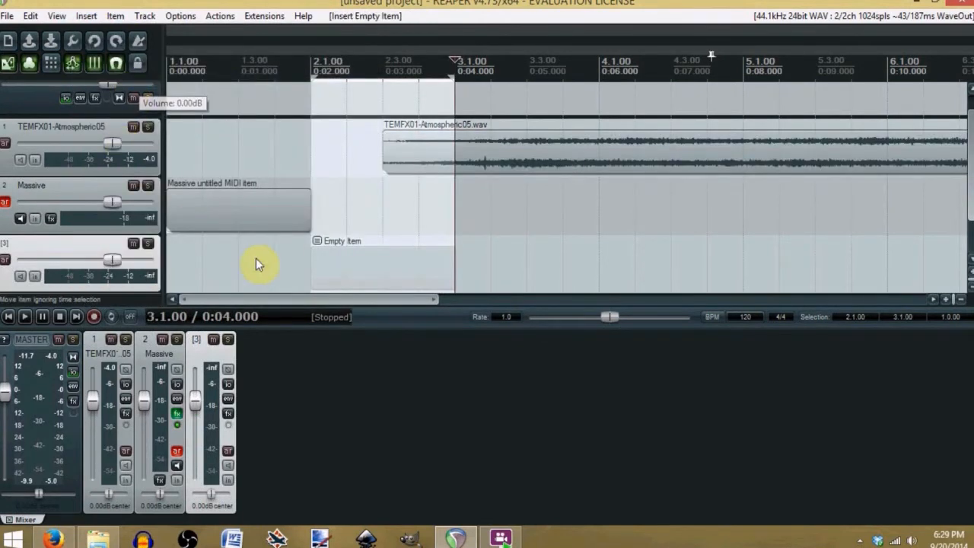
- Move the empty item on track 3 to start at 2.3.00
left_click_drag(358, 260, 405, 261)
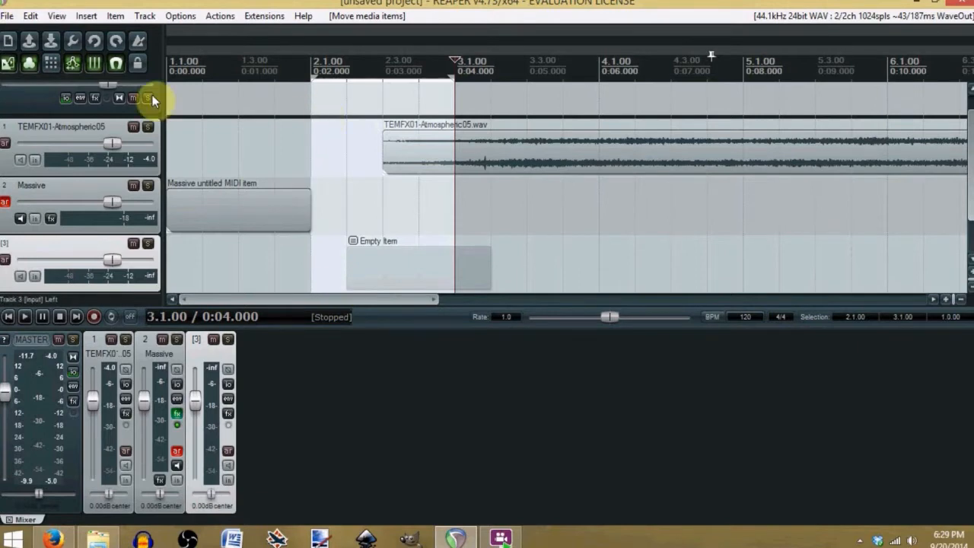
left_click_drag(383, 270, 464, 174)
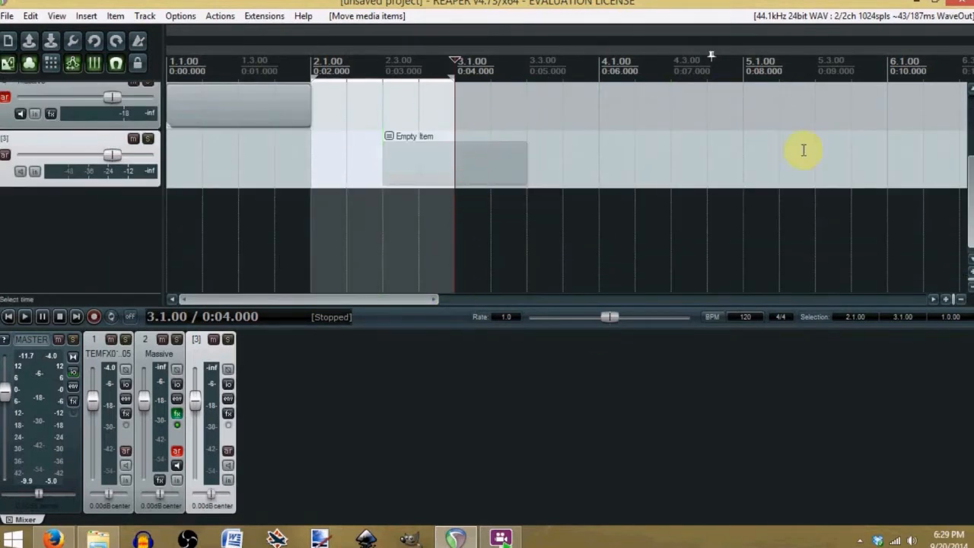
left_click_drag(971, 198, 964, 144)
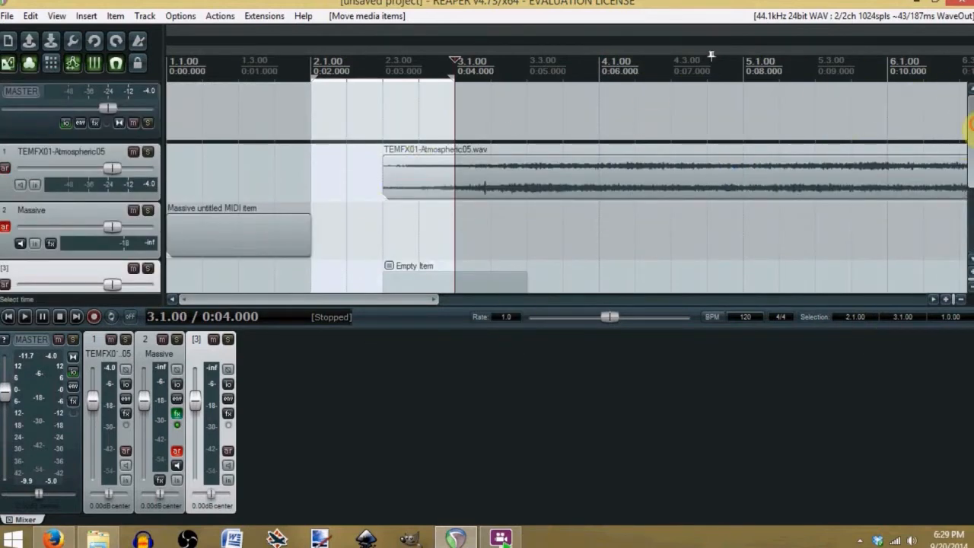
left_click_drag(971, 126, 970, 153)
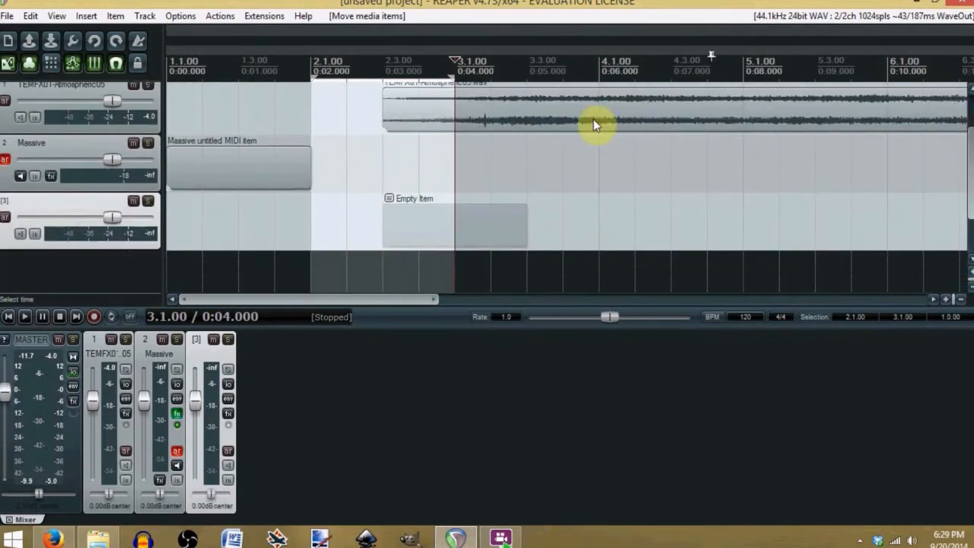
- Open the notes of the empty item on track 3 and close them without adding any text
double_click(425, 228)
left_click_drag(253, 23, 389, 80)
left_click(390, 115)
left_click(369, 110)
left_click(371, 124)
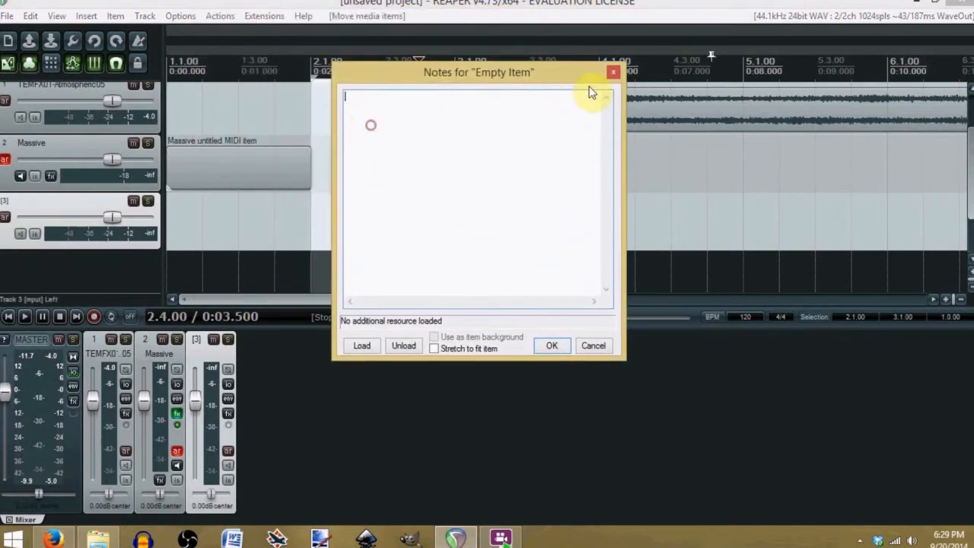
left_click(613, 77)
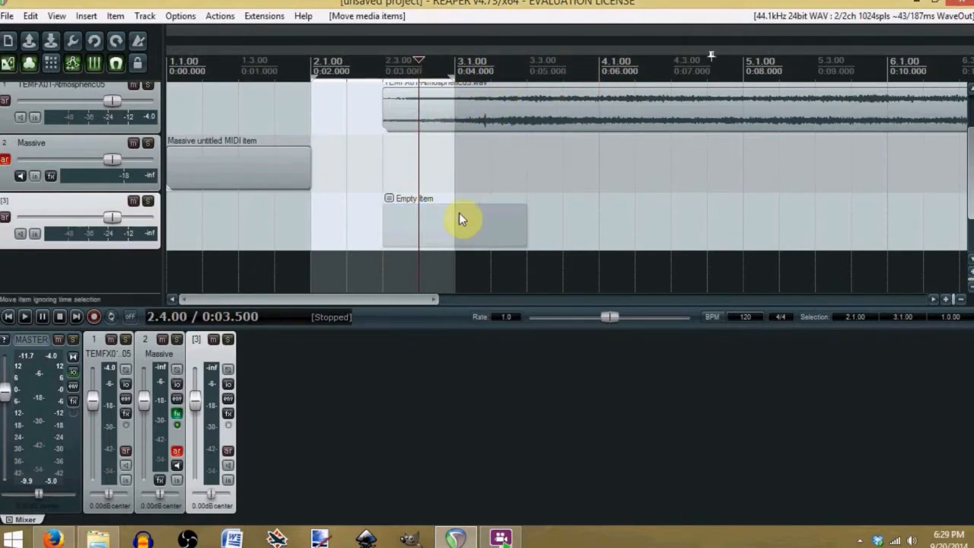
- Move the empty item on track 3 to start at 2.1.00 and place the edit cursor at 3.3.00
left_click_drag(456, 213, 385, 219)
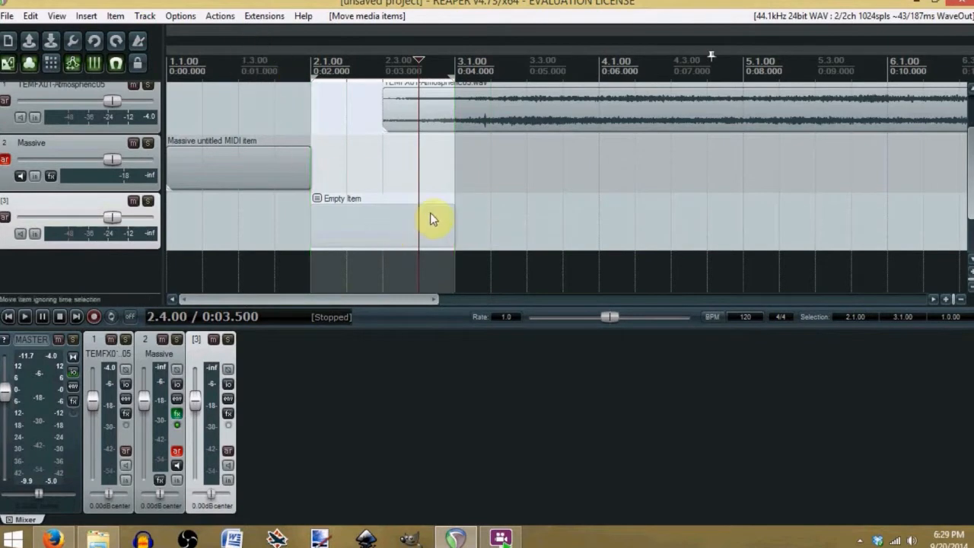
left_click(524, 220)
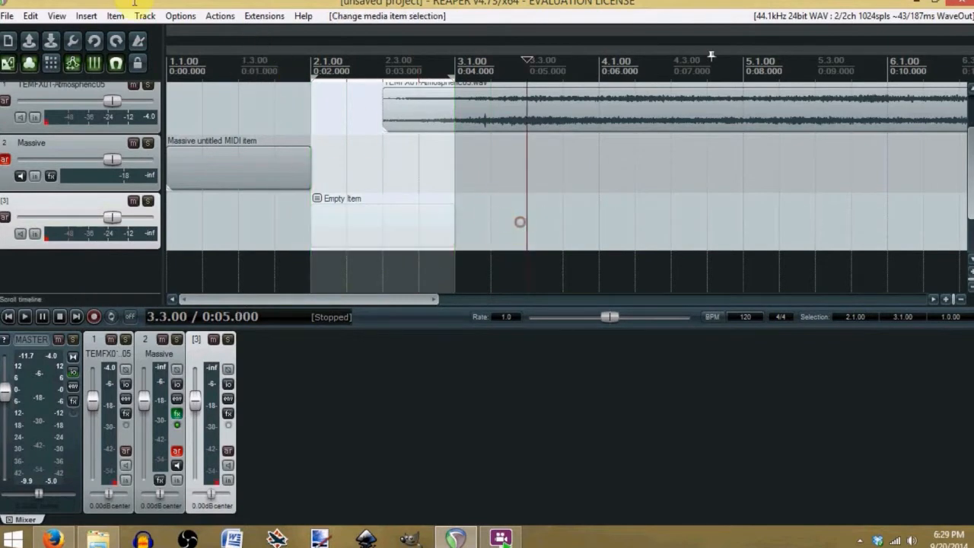
left_click(94, 18)
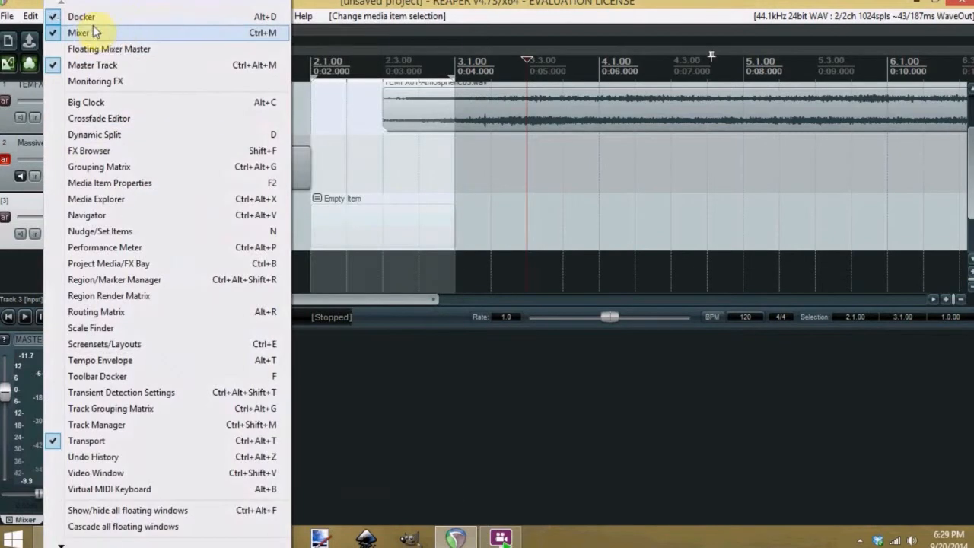
mouse_move(107, 26)
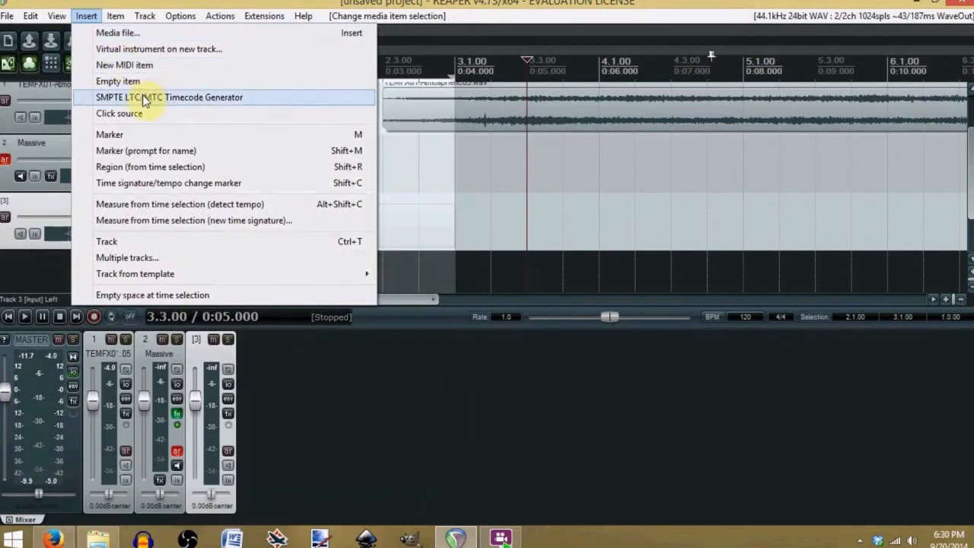
left_click(145, 80)
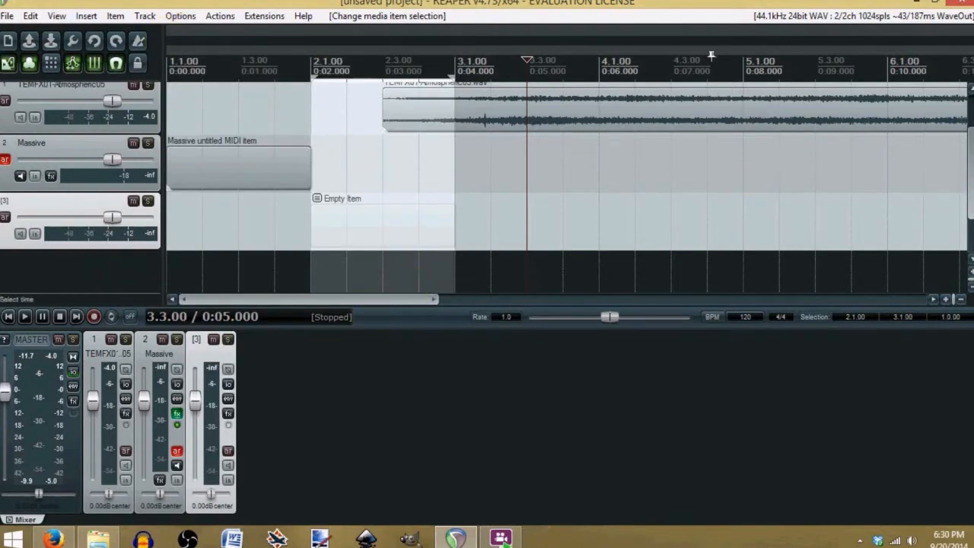
- Open the Massive track's MIDI item in the MIDI editor and audition a note on the piano keyboard
scroll(967, 160, "up", 2)
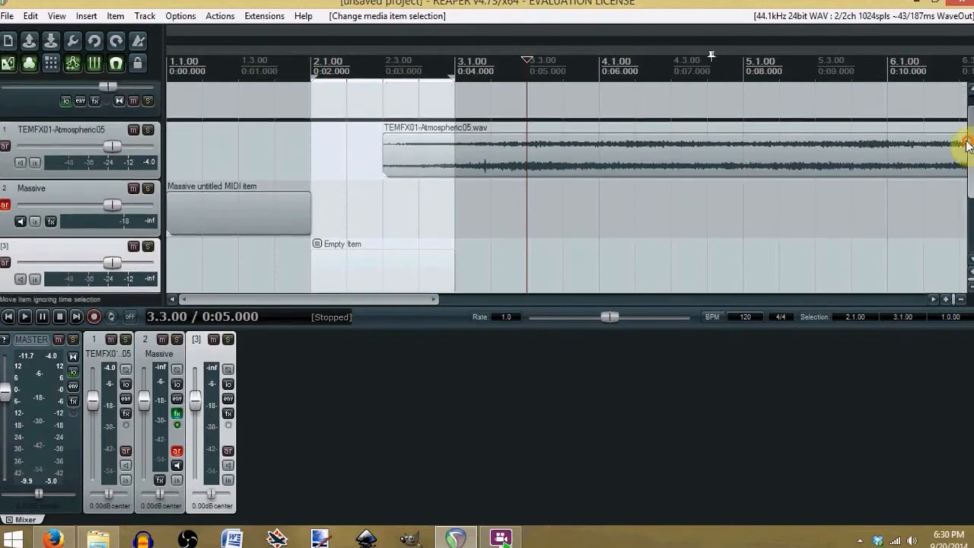
double_click(212, 219)
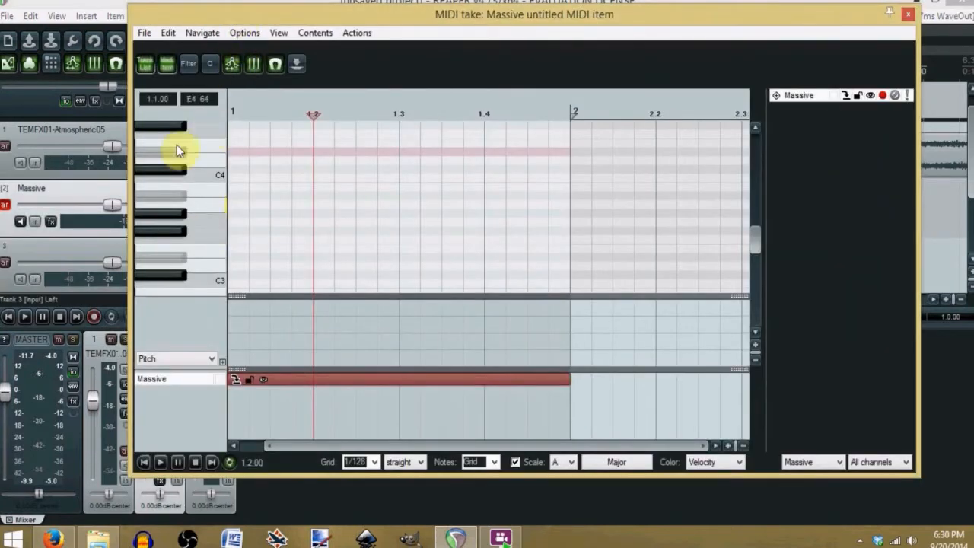
left_click(166, 184)
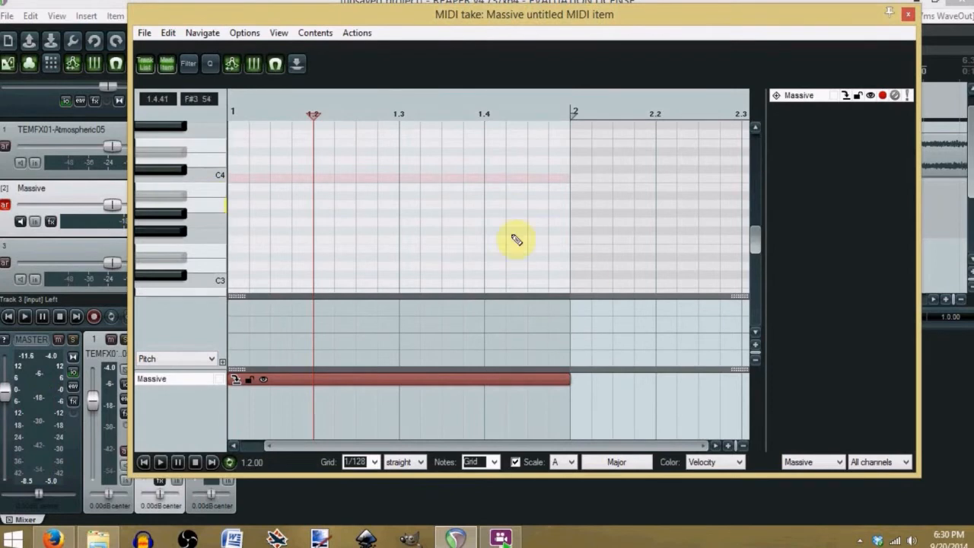
- Draw a short B3 note at the start of measure 1 and set the lane below the piano roll to Velocity
left_click_drag(409, 446, 327, 457)
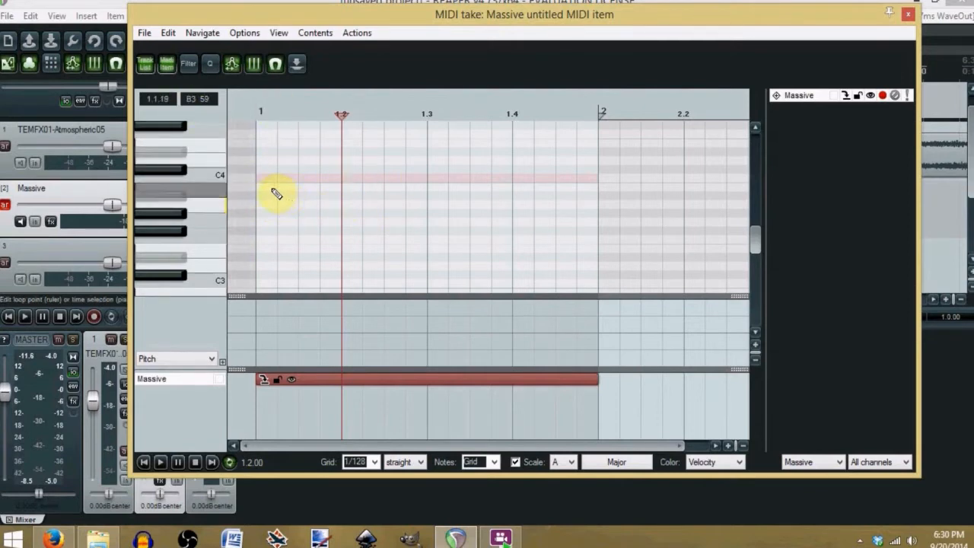
left_click_drag(256, 190, 293, 189)
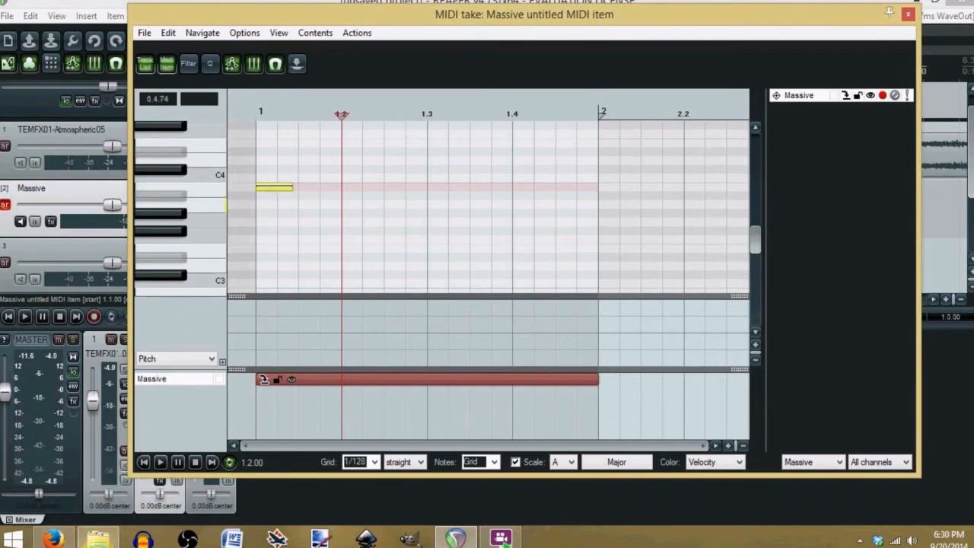
left_click(209, 363)
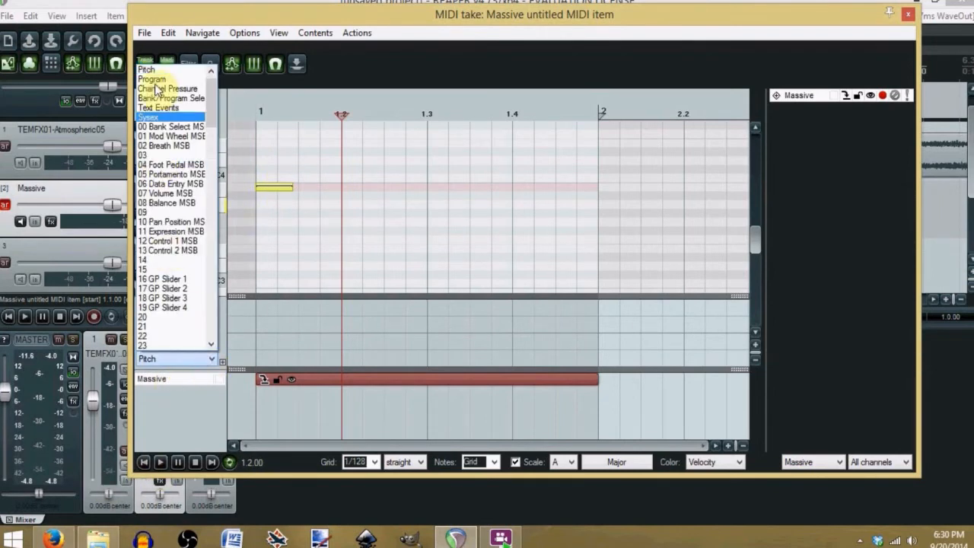
left_click(153, 70)
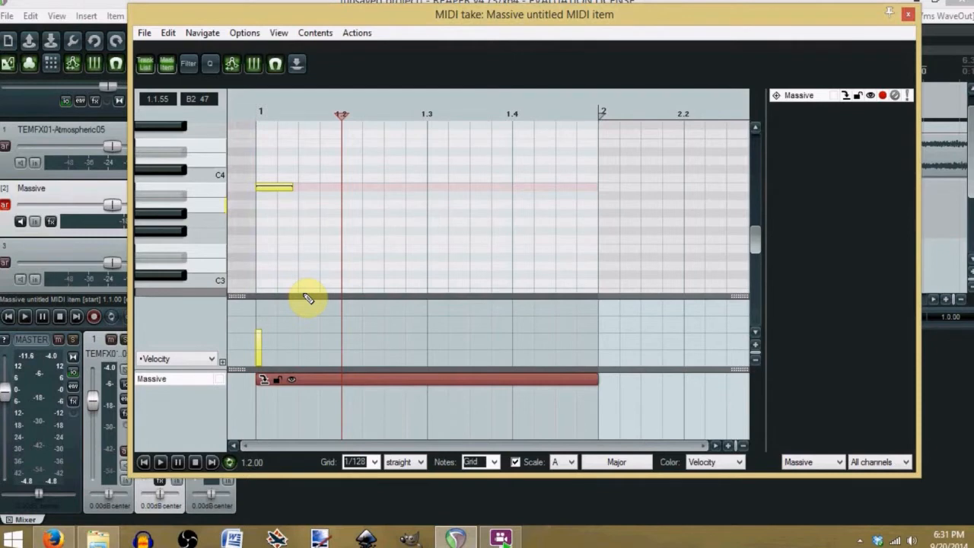
- Audition the B3 note, raise its velocity to the maximum and lower it to a quiet level
left_click(269, 186)
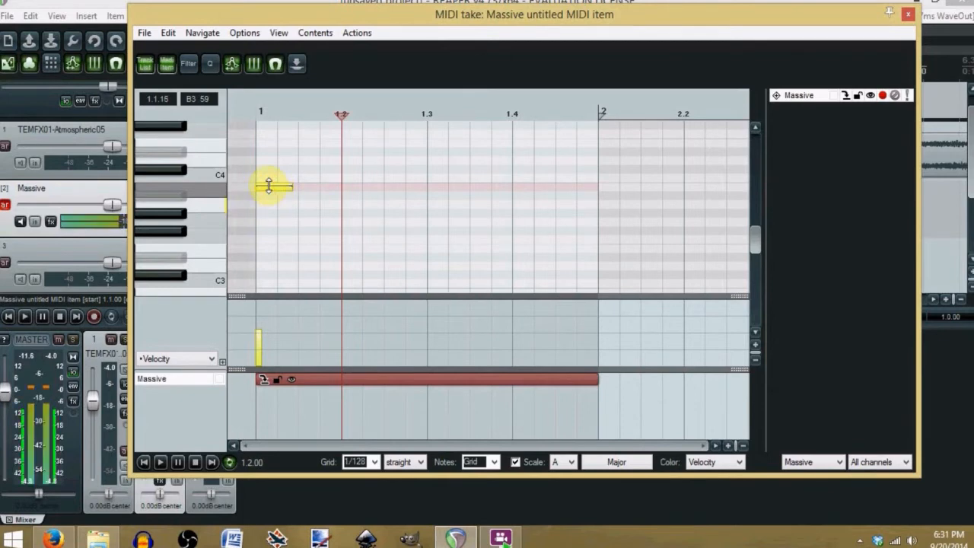
left_click_drag(269, 182, 279, 113)
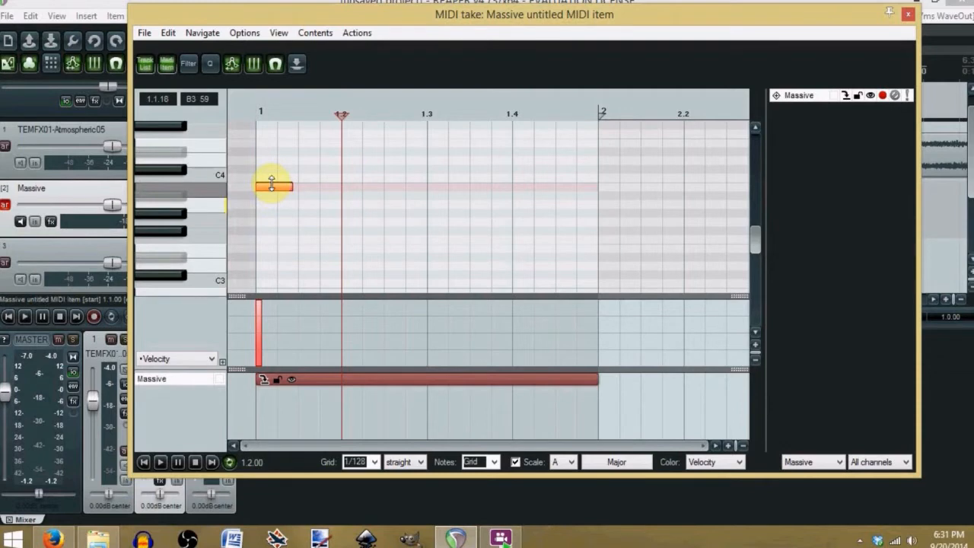
left_click_drag(272, 185, 279, 217)
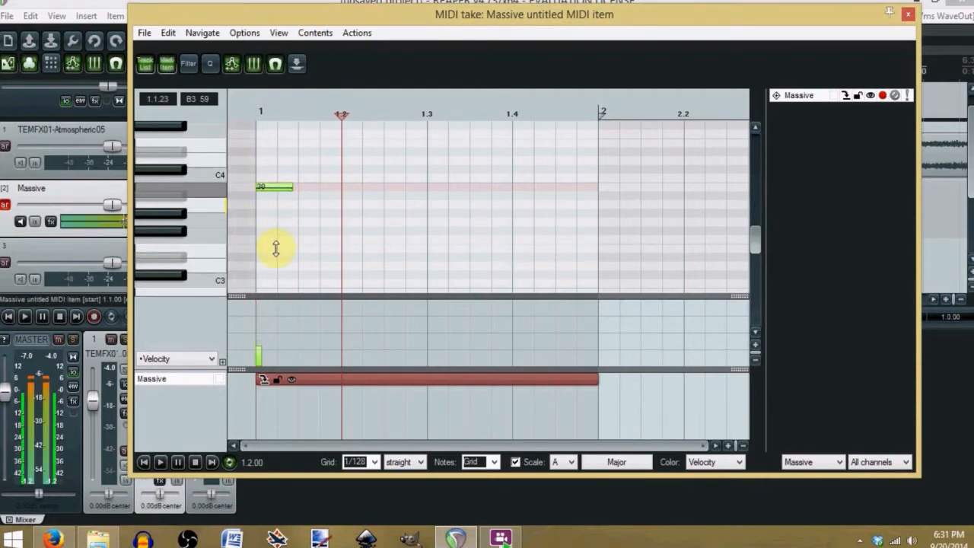
left_click_drag(275, 257, 274, 254)
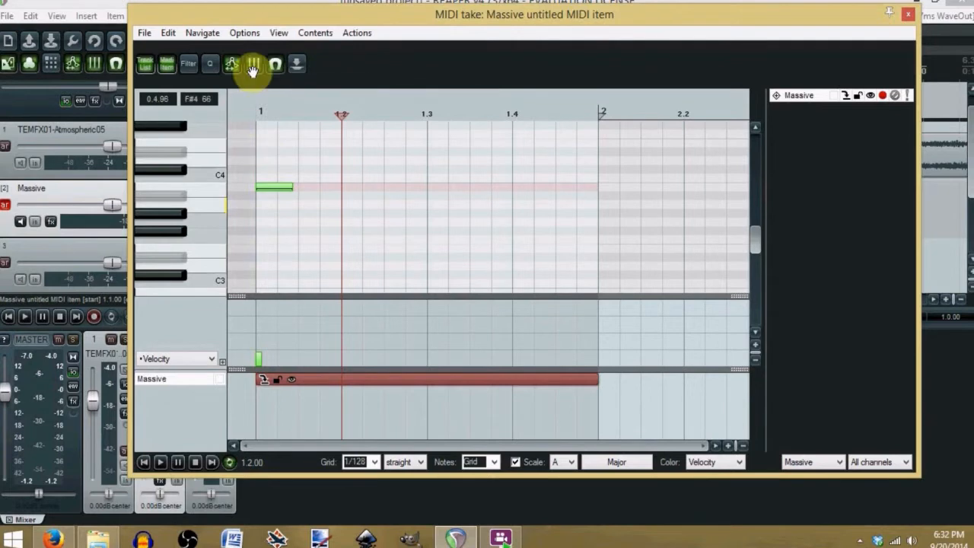
- Move the B3 note slightly later, draw a longer second B3 note, and shift it to start where the first one ends
left_click_drag(272, 194, 285, 194)
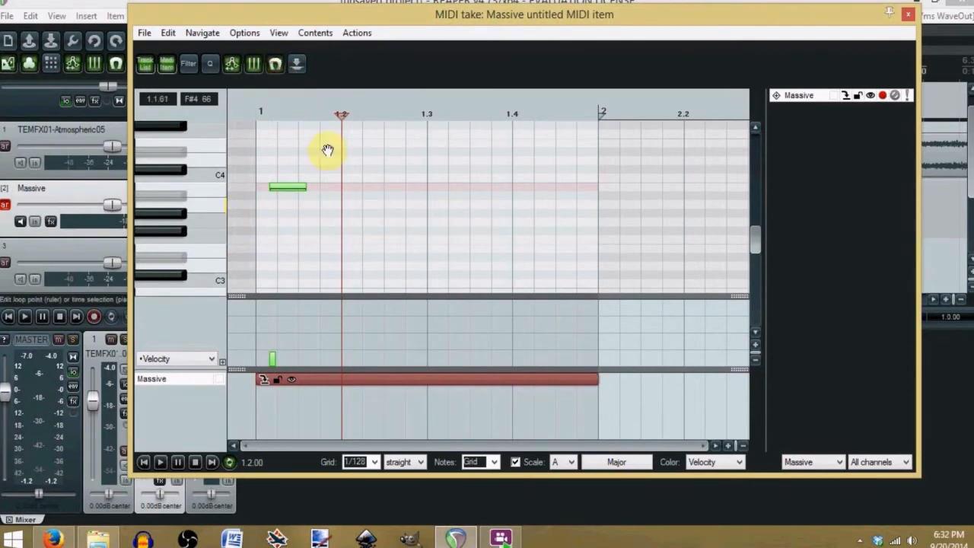
left_click_drag(338, 191, 406, 187)
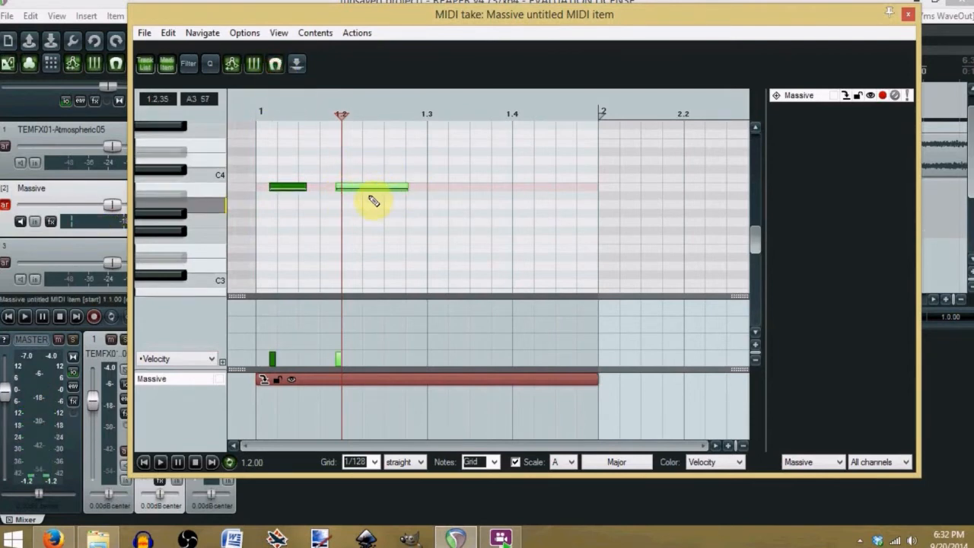
left_click_drag(355, 189, 322, 195)
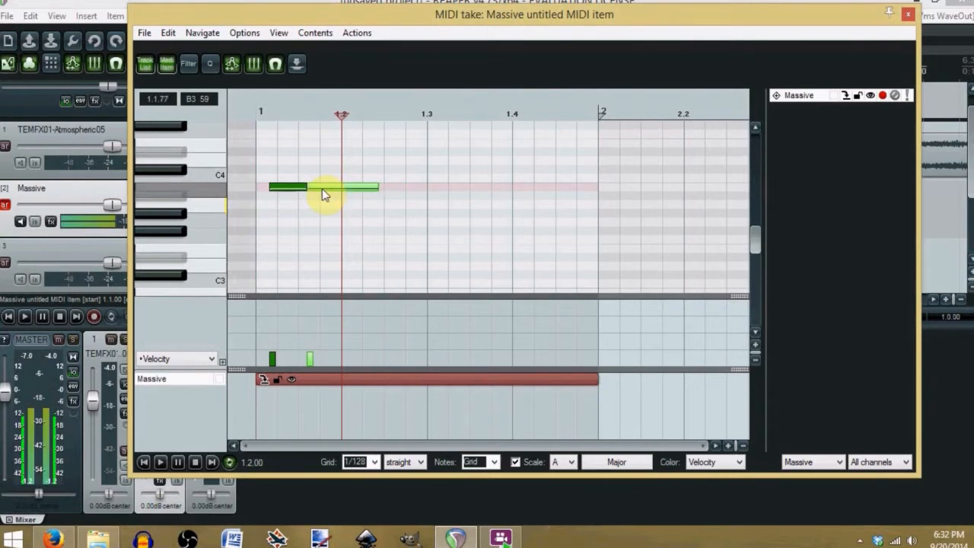
- Place the edit cursor at the junction of the two B3 notes at 1.1.59 and examine how closely they meet
left_click(302, 114)
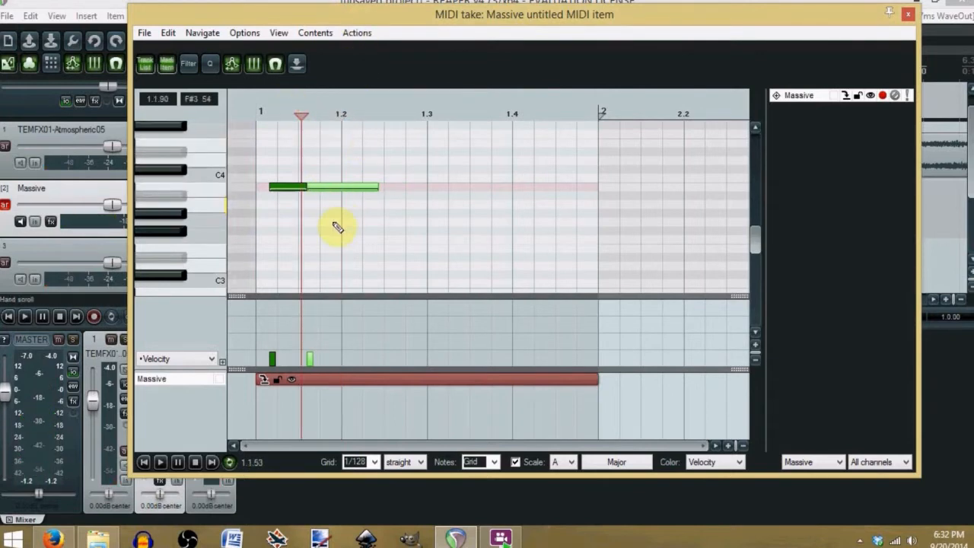
scroll(376, 220, "up", 10)
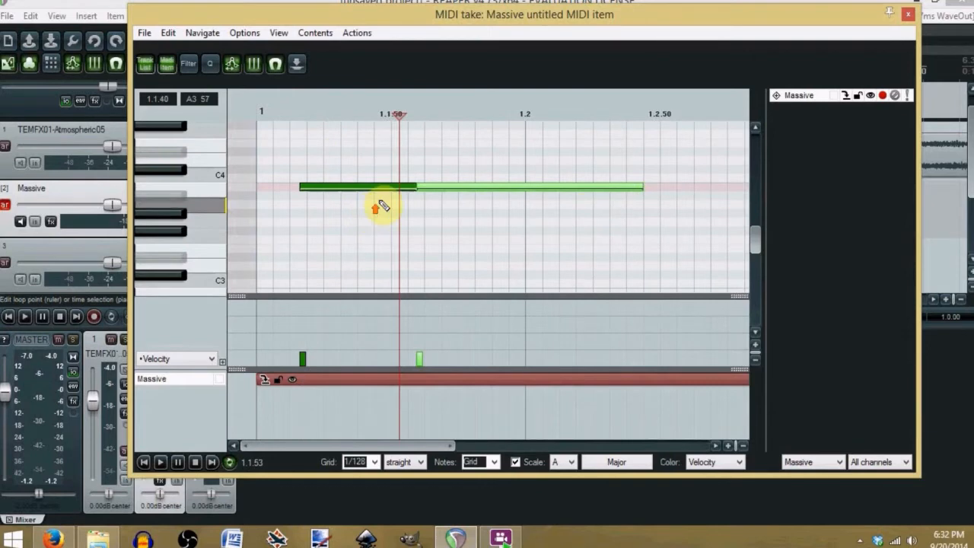
scroll(670, 218, "up", 6)
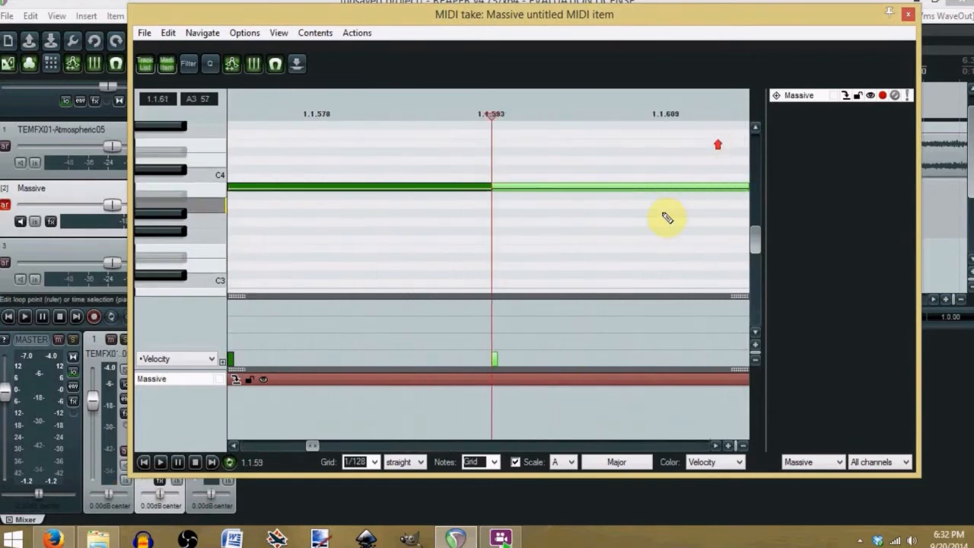
scroll(516, 191, "down", 8)
scroll(516, 183, "down", 4)
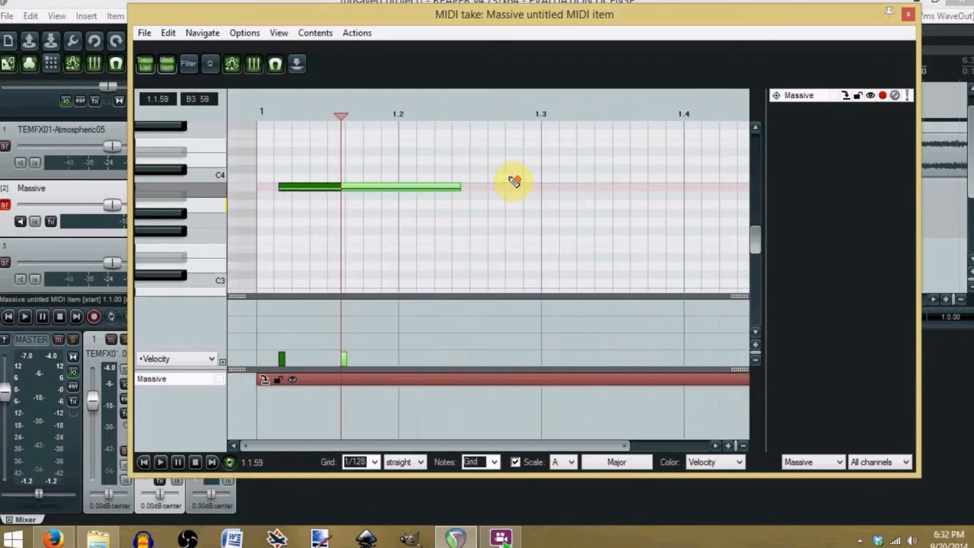
scroll(515, 183, "up", 3)
- Turn off snap to grid and move the first B3 note slightly earlier, leaving a small gap before the second note
left_click(277, 65)
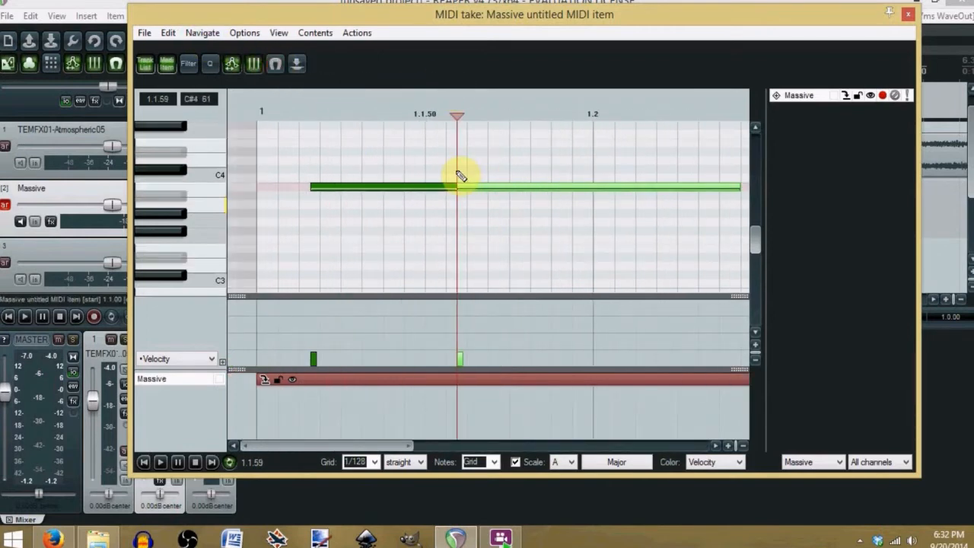
scroll(464, 206, "up", 5)
scroll(471, 207, "down", 4)
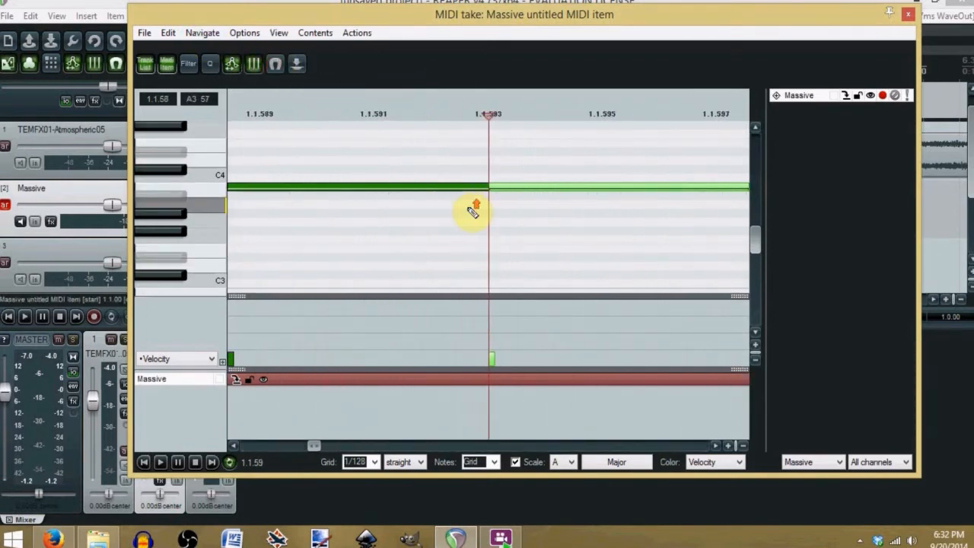
left_click(459, 187)
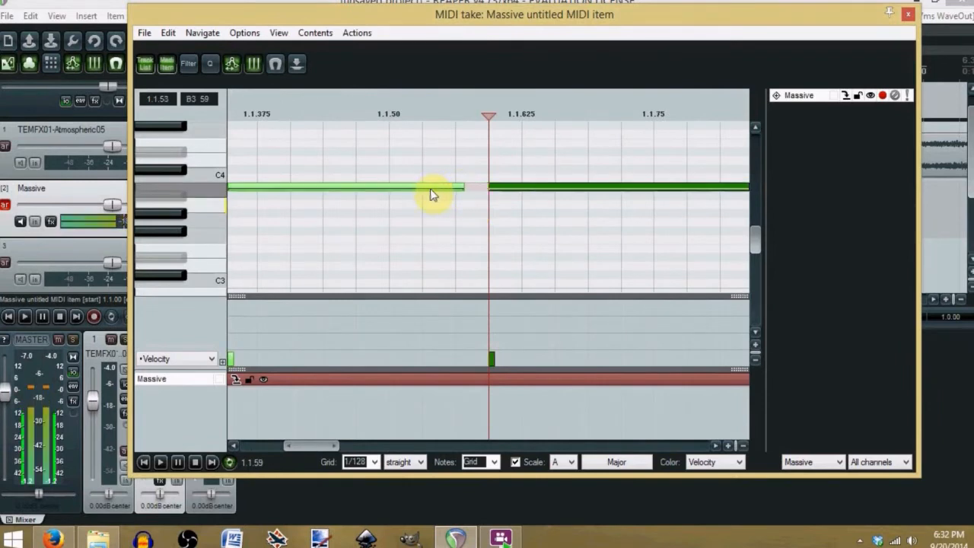
- Turn snap to grid back on, move the second B3 note against the first, and place the edit cursor at their junction at 1.1.56
left_click(275, 64)
left_click(529, 187)
left_click_drag(524, 195, 498, 194)
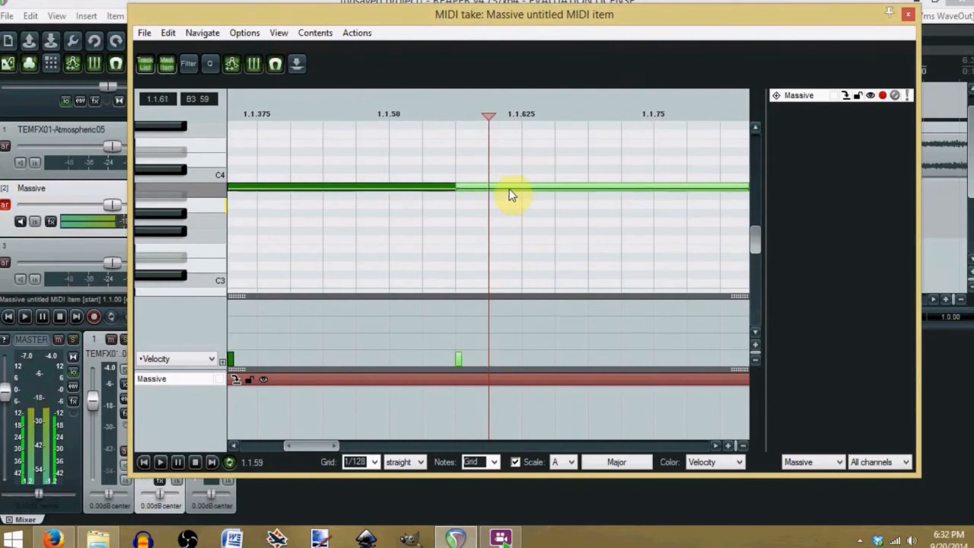
left_click(454, 113)
scroll(492, 195, "up", 5)
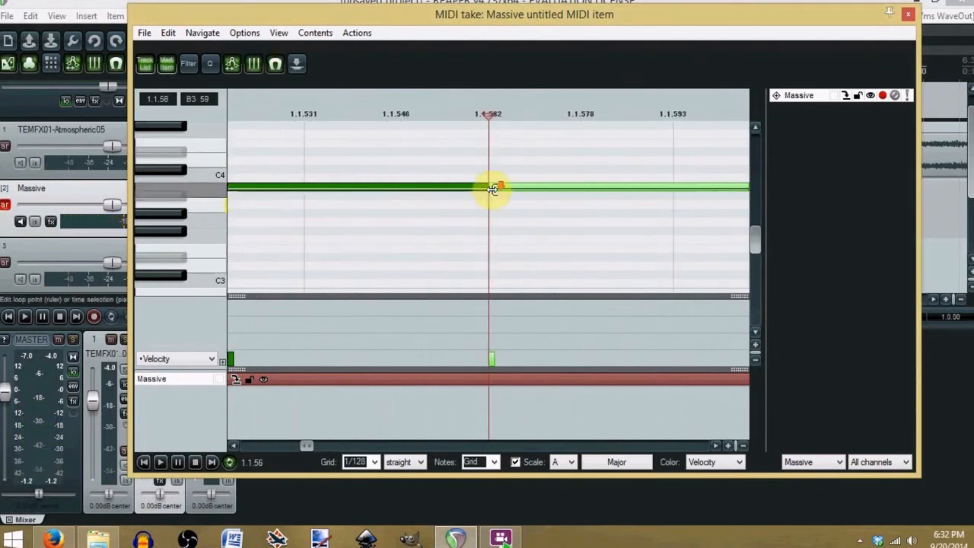
scroll(492, 189, "down", 3)
- Turn off snap to grid, reposition the second B3 note against the end of the first, and place the edit cursor at 1.1.57
left_click(507, 186)
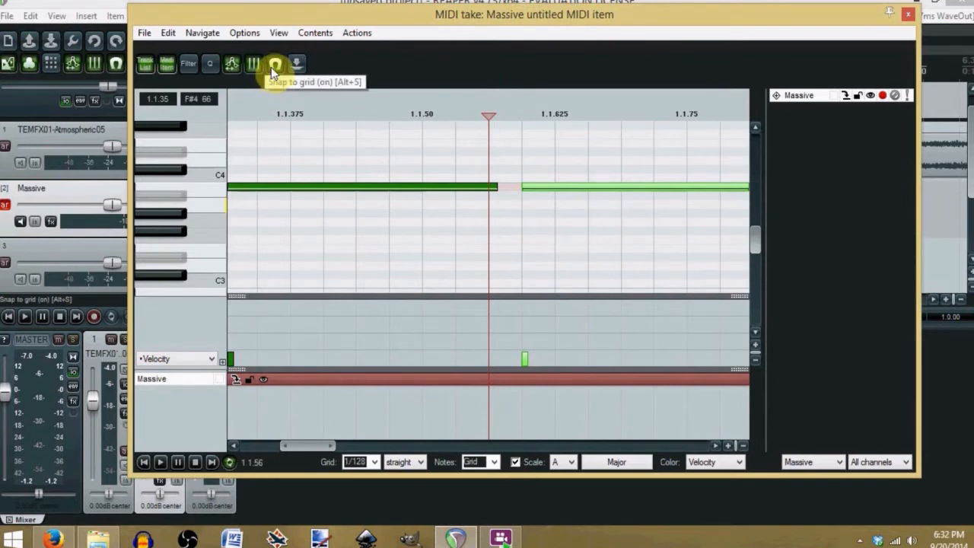
scroll(529, 185, "up", 6)
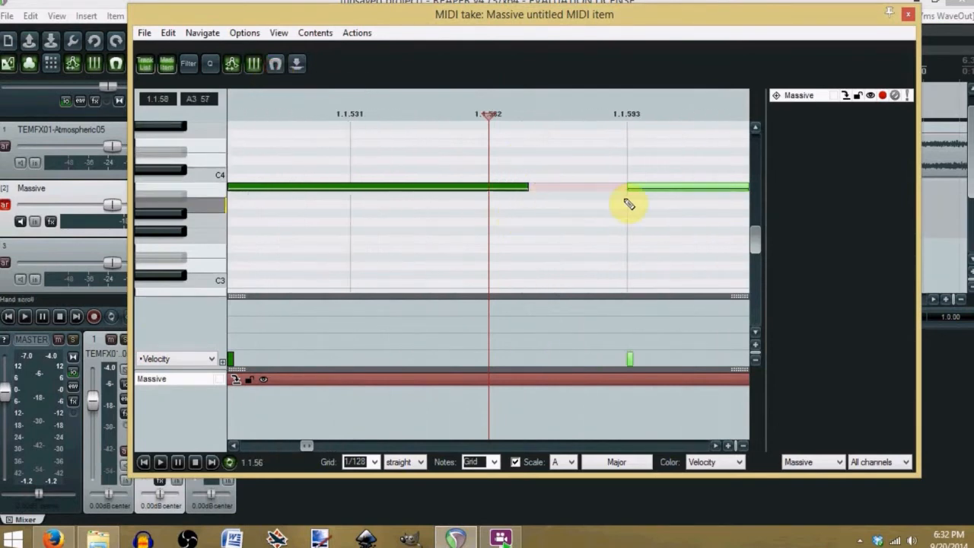
left_click_drag(647, 191, 576, 187)
left_click(520, 119)
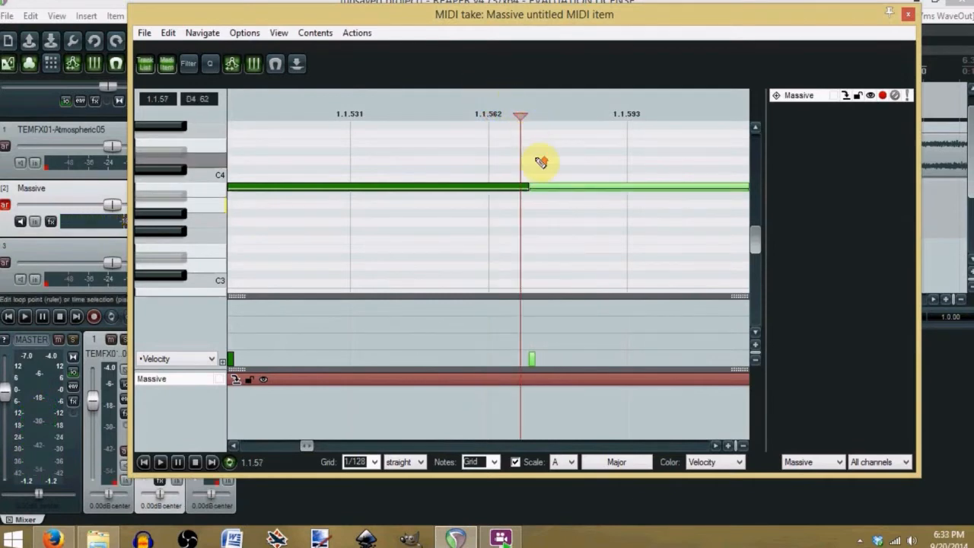
- Fine-tune the second B3 note's start to meet the first note's end, and align the edit cursor with their junction
scroll(536, 150, "up", 2)
scroll(580, 141, "up", 4)
scroll(457, 141, "up", 2)
scroll(533, 183, "up", 2)
left_click(545, 188)
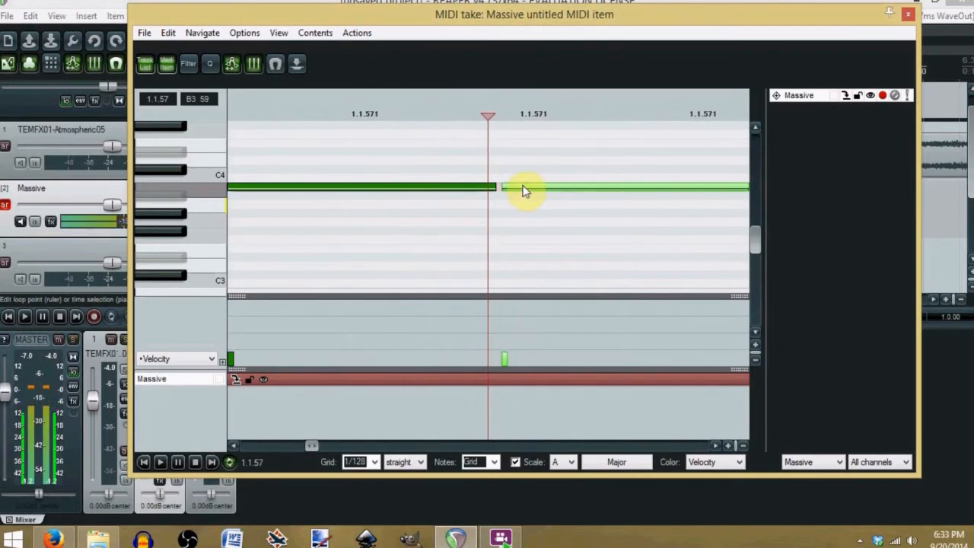
left_click(494, 119)
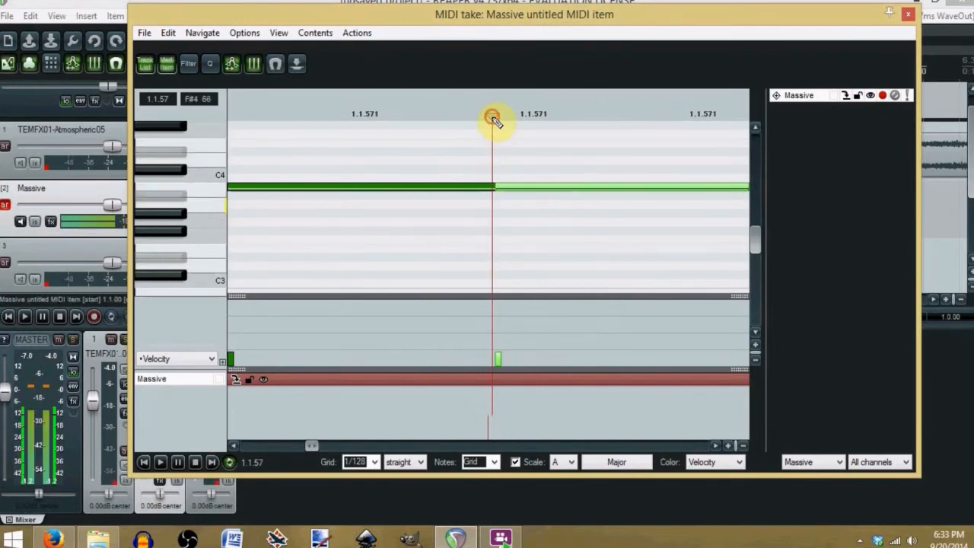
scroll(528, 156, "down", 4)
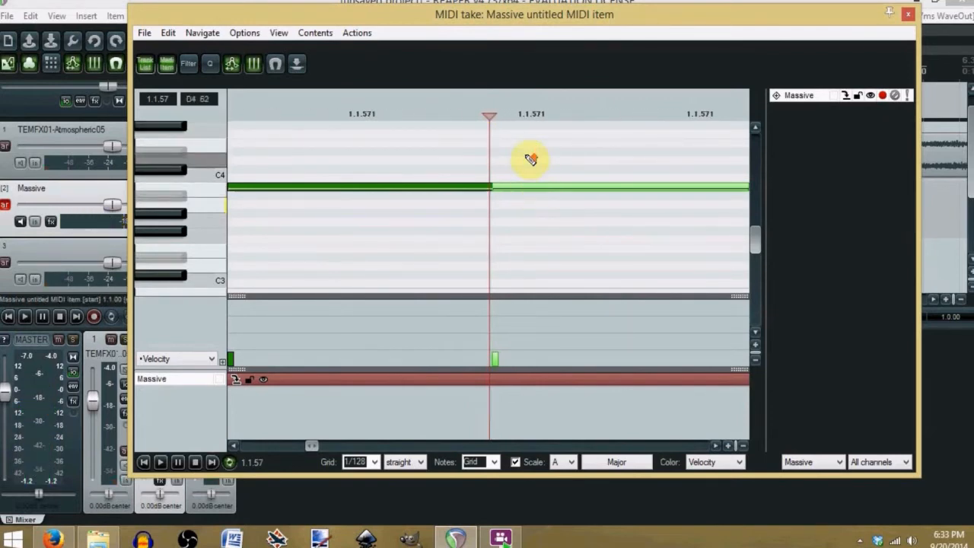
scroll(529, 155, "up", 4)
scroll(527, 154, "down", 5)
scroll(527, 155, "down", 8)
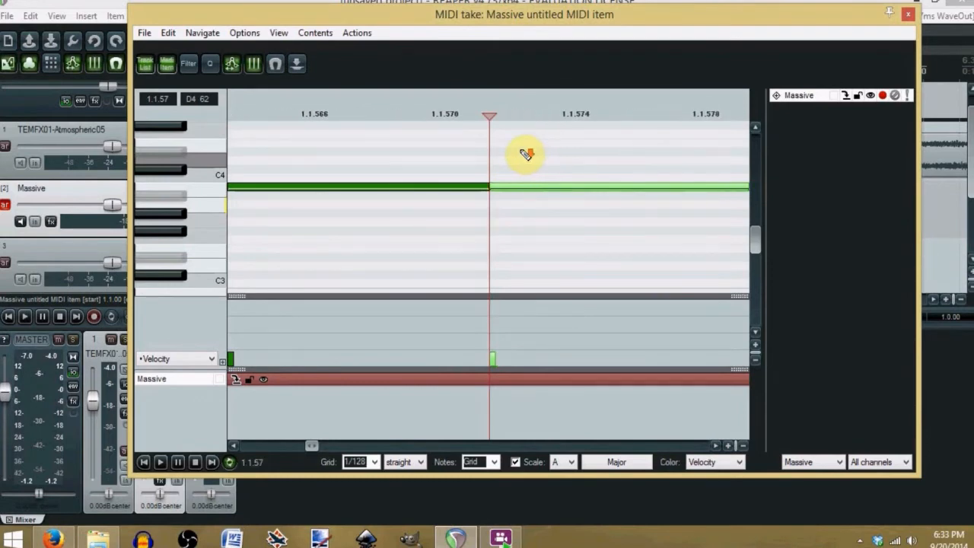
scroll(457, 152, "up", 6)
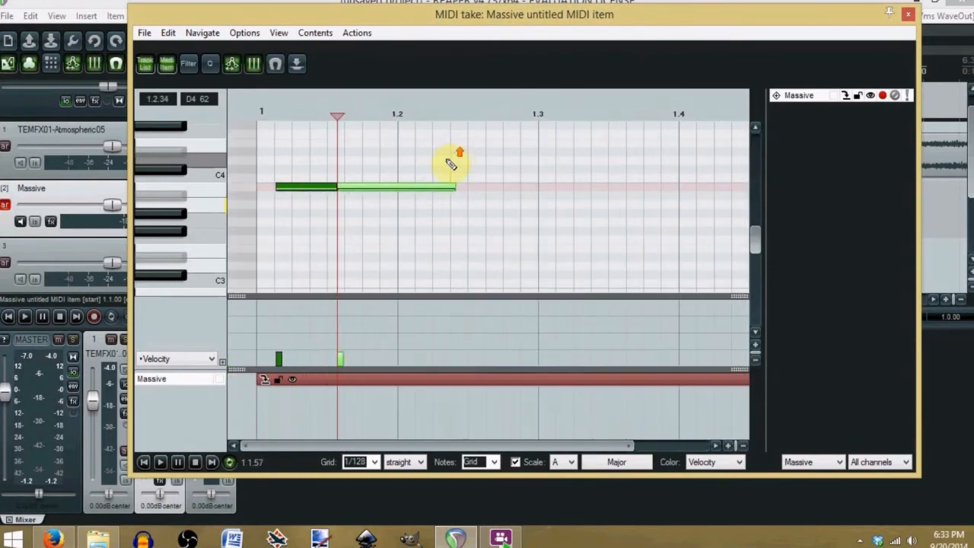
scroll(282, 164, "down", 4)
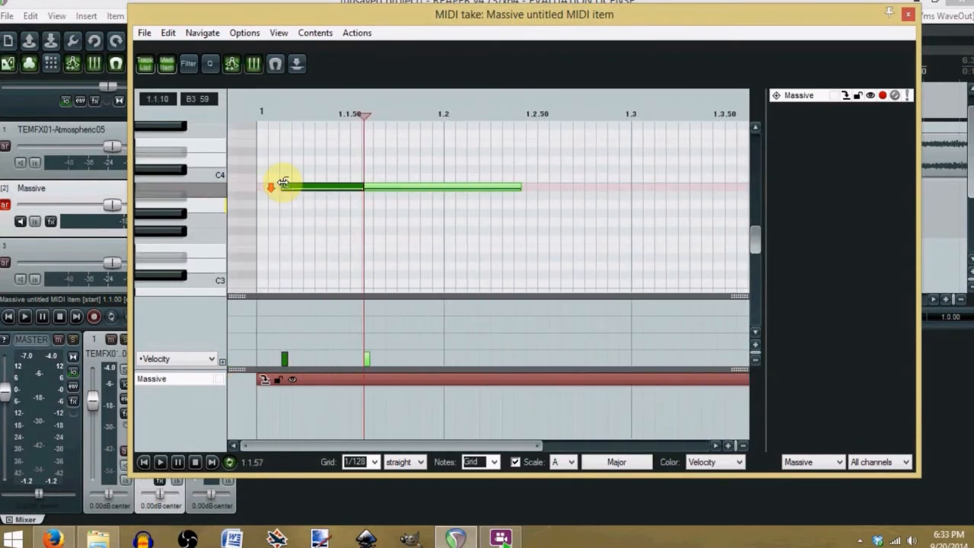
- Toggle the grid display off and back on, and with snap to grid re-enabled raise the second note to C#4
left_click(254, 64)
left_click(254, 64)
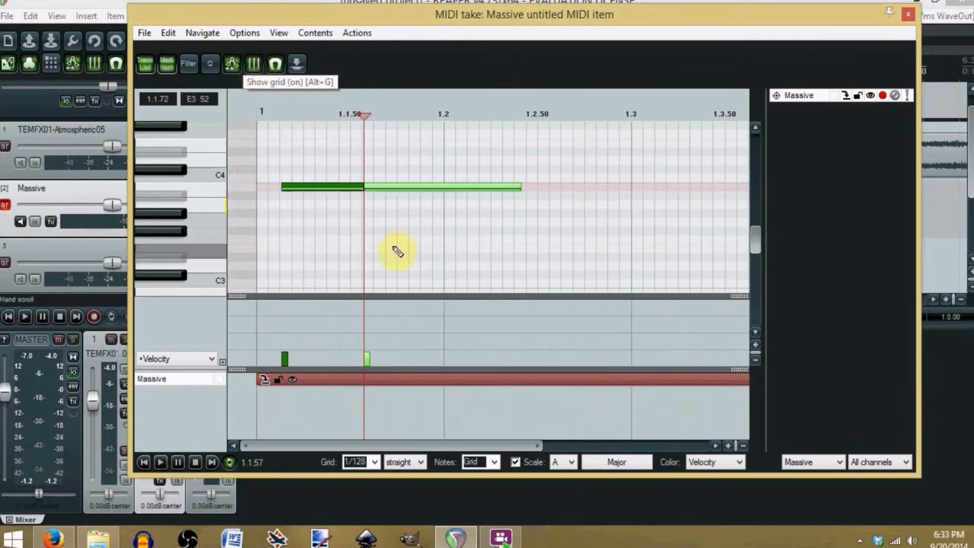
left_click(234, 64)
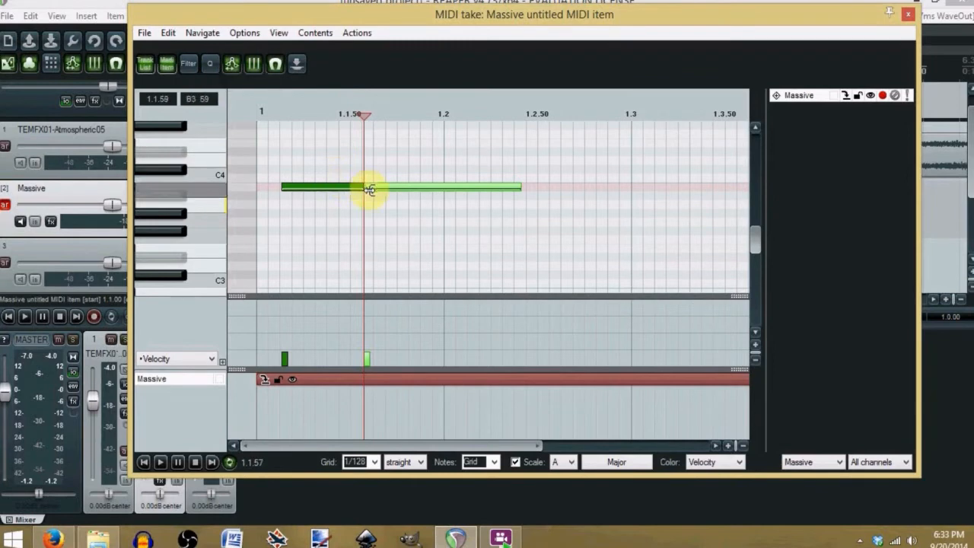
left_click_drag(376, 194, 374, 171)
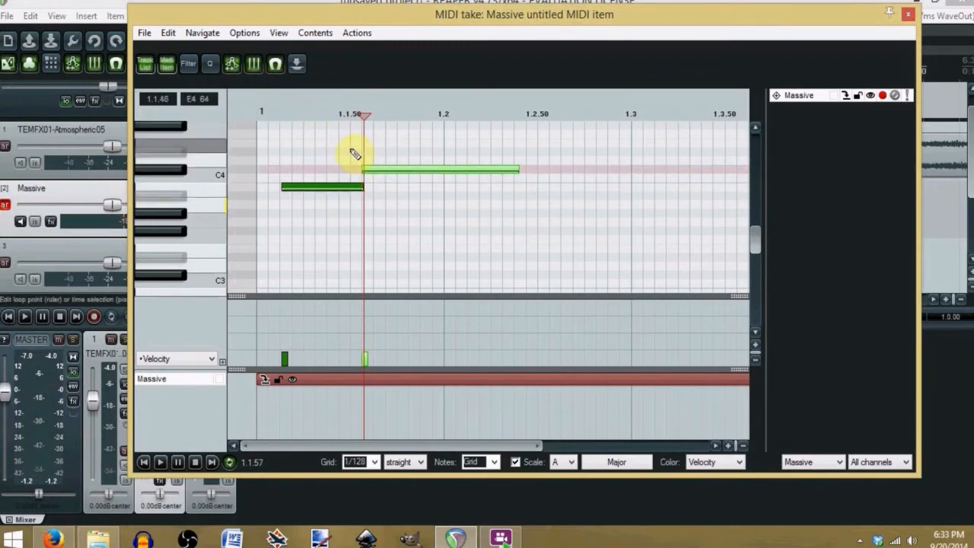
- Review the Quantize Events settings for the notes and cancel without applying any quantization
left_click(211, 65)
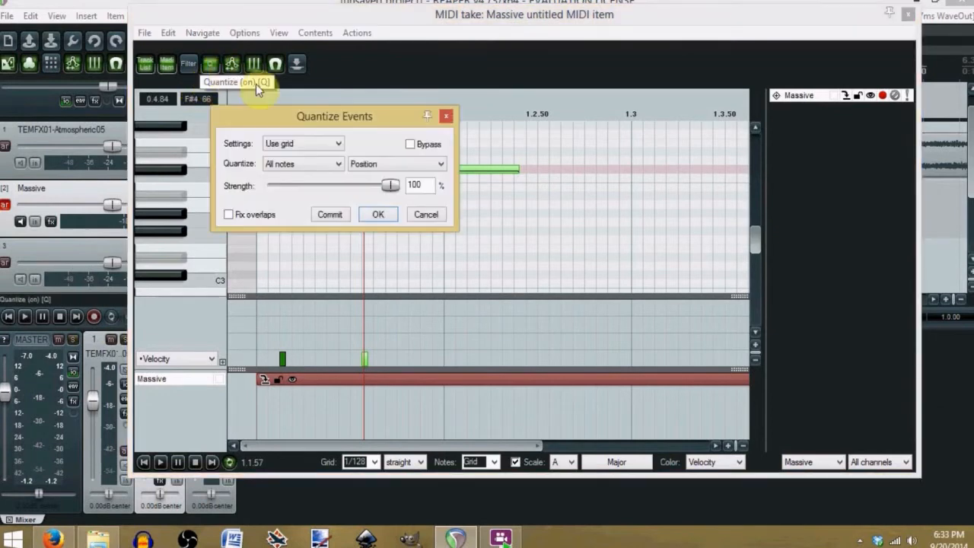
left_click_drag(303, 117, 606, 97)
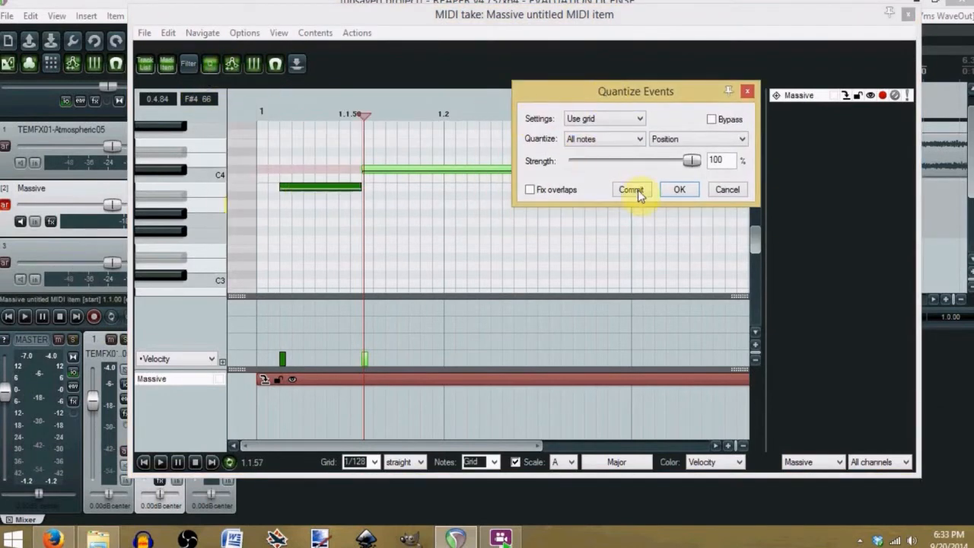
left_click(727, 189)
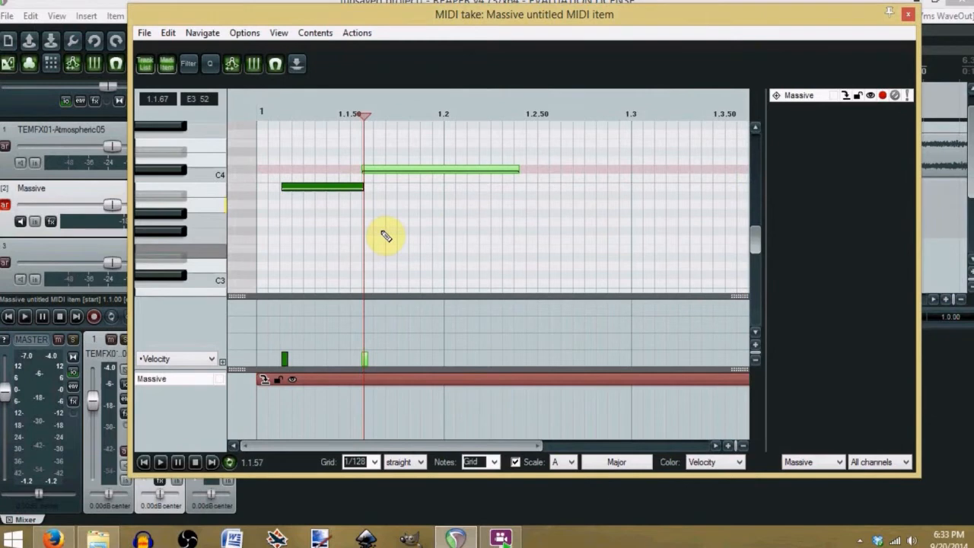
left_click(215, 64)
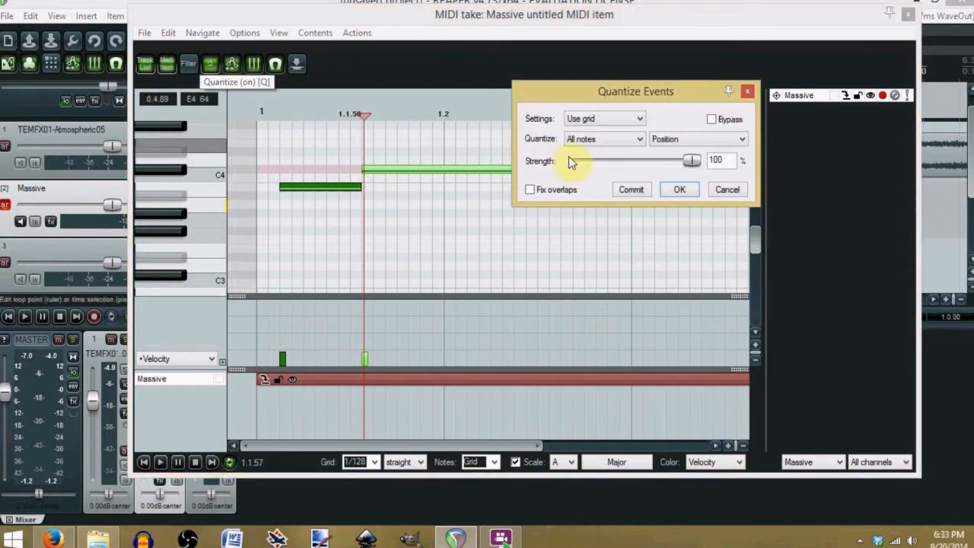
left_click(642, 122)
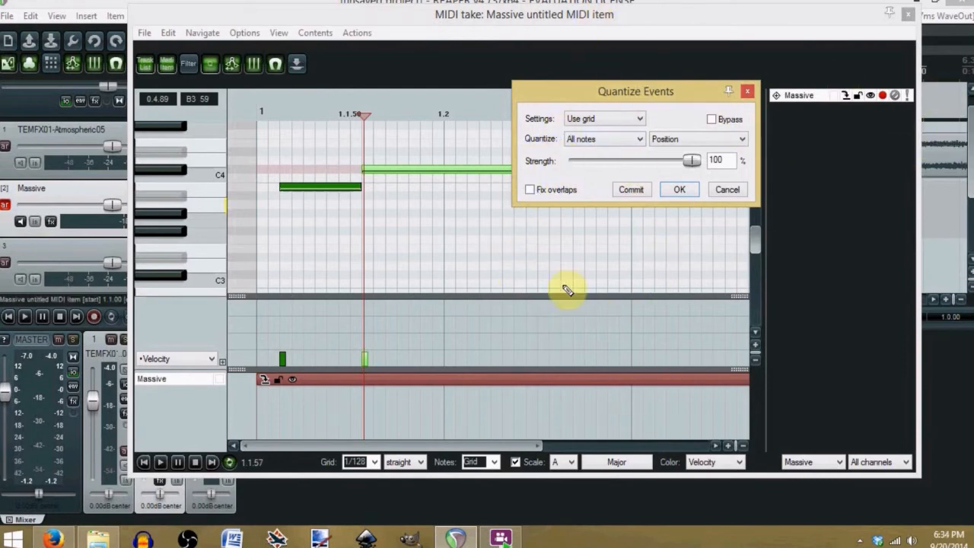
left_click_drag(677, 94, 538, 114)
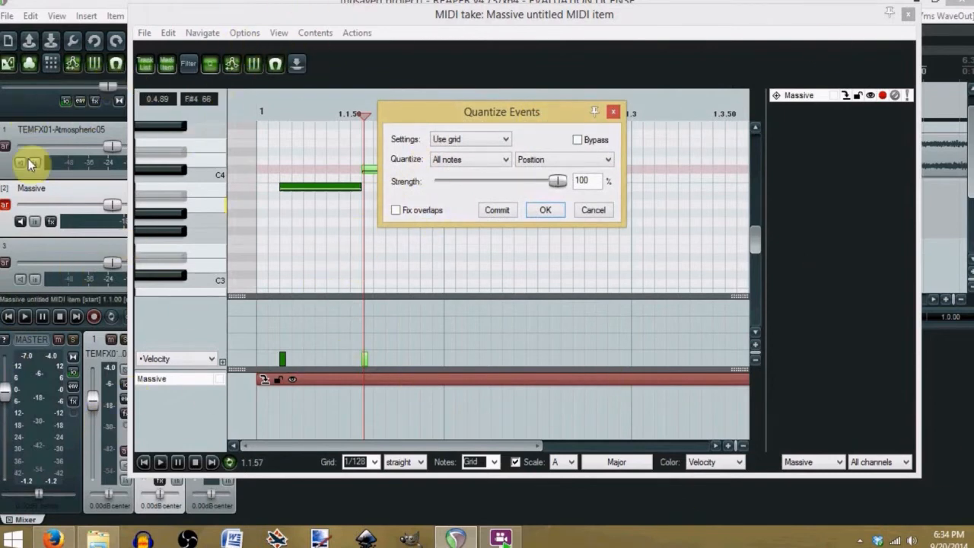
left_click(593, 210)
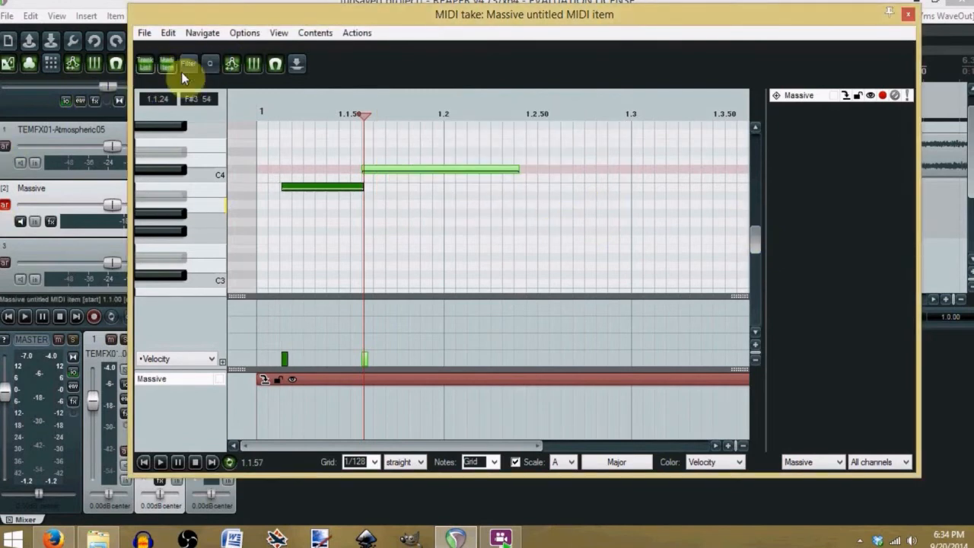
- View the Filter Events options, close them, and leave event filtering turned off
left_click(186, 65)
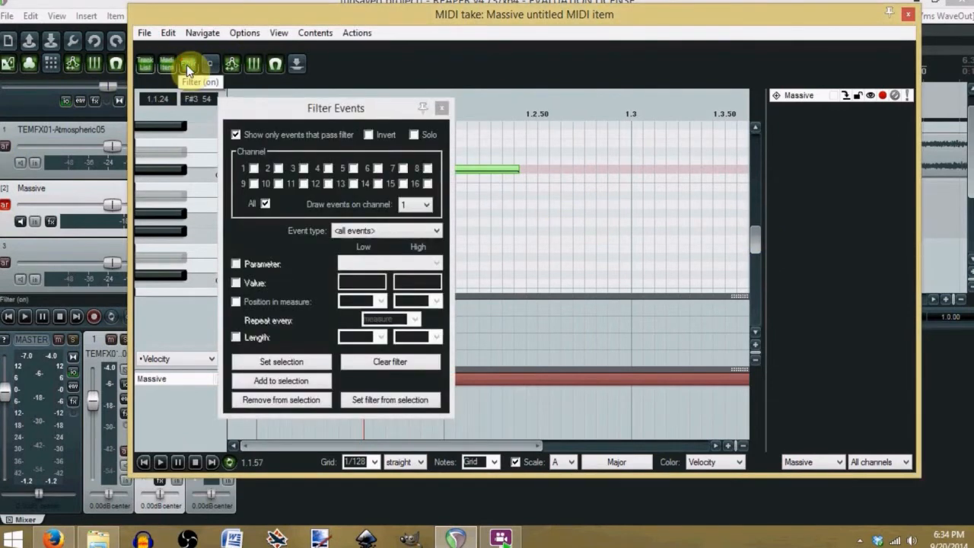
left_click(441, 109)
left_click(190, 63)
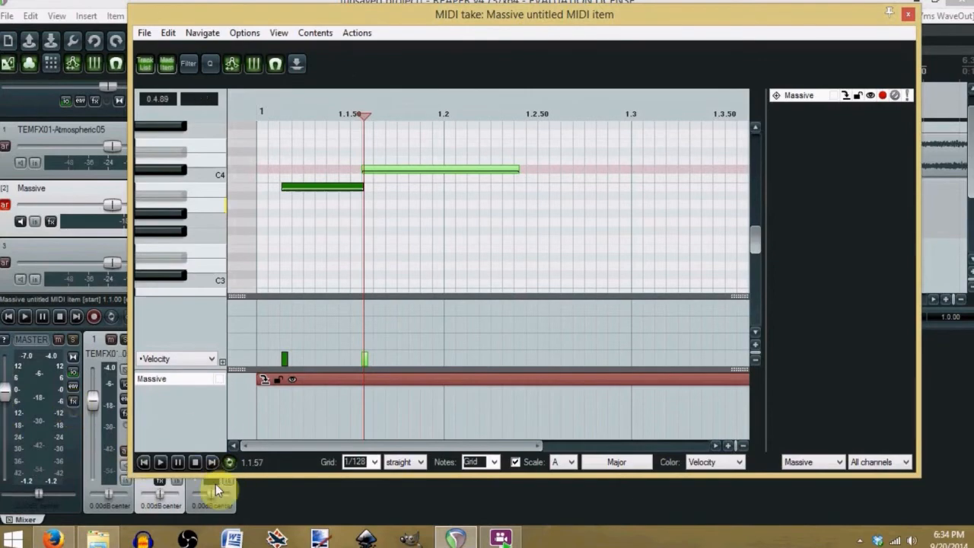
- Dock the MIDI editor beside the mixer in the main window and adjust the divider between them
left_click(297, 66)
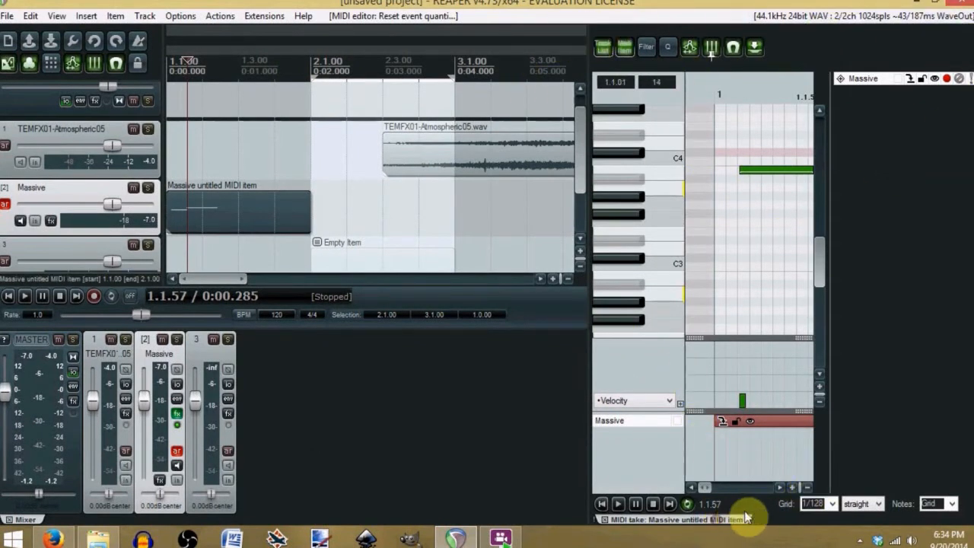
left_click_drag(772, 518, 674, 403)
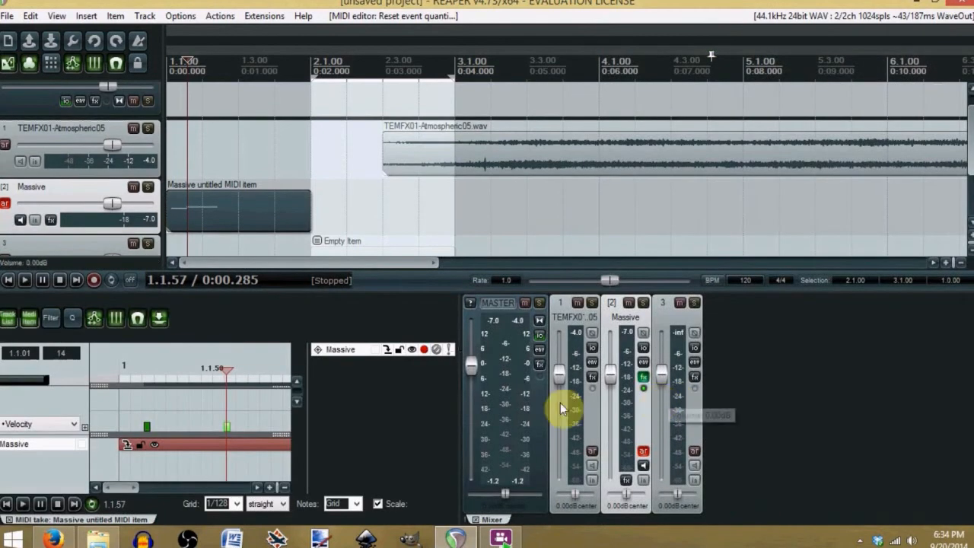
mouse_move(458, 396)
left_mouse_down()
mouse_move(424, 393)
mouse_move(463, 393)
left_mouse_up()
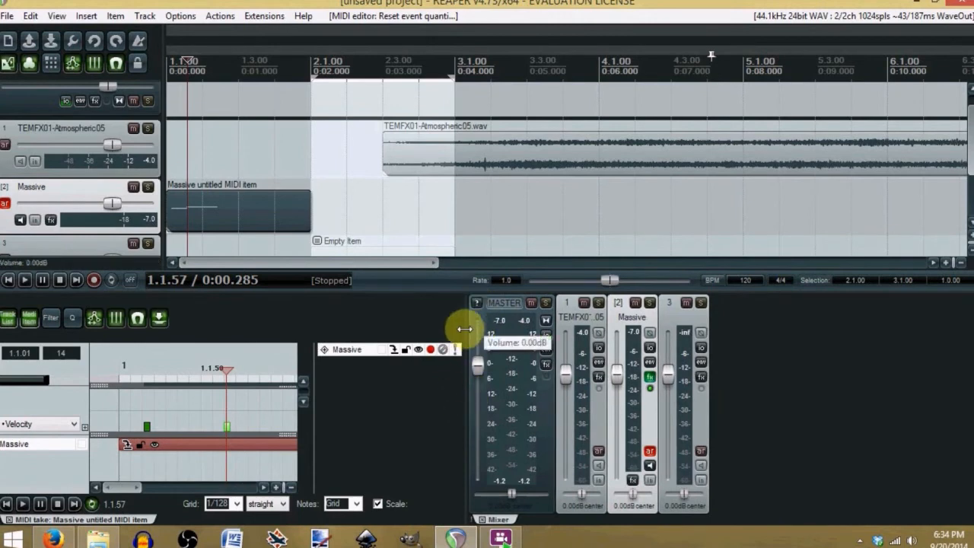
left_click_drag(464, 329, 477, 335)
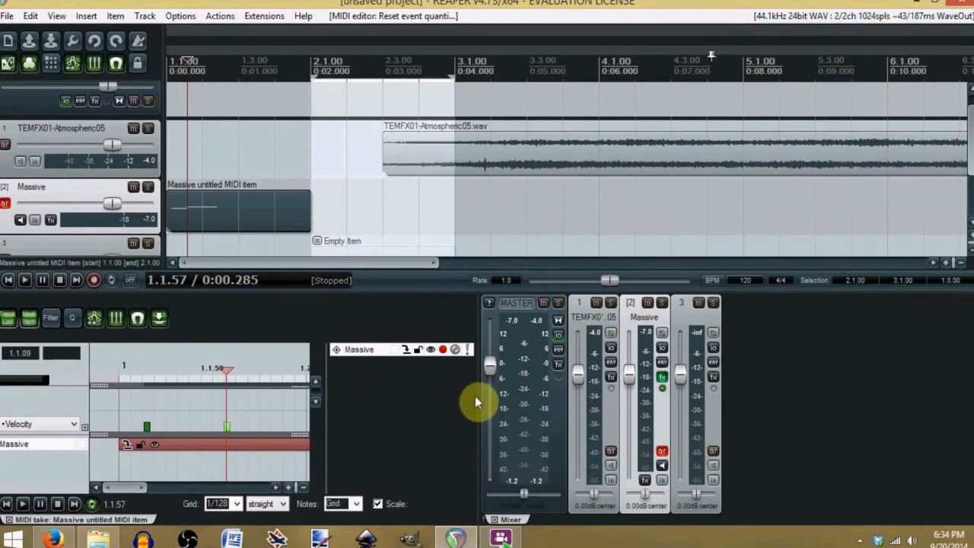
left_click_drag(477, 397, 317, 426)
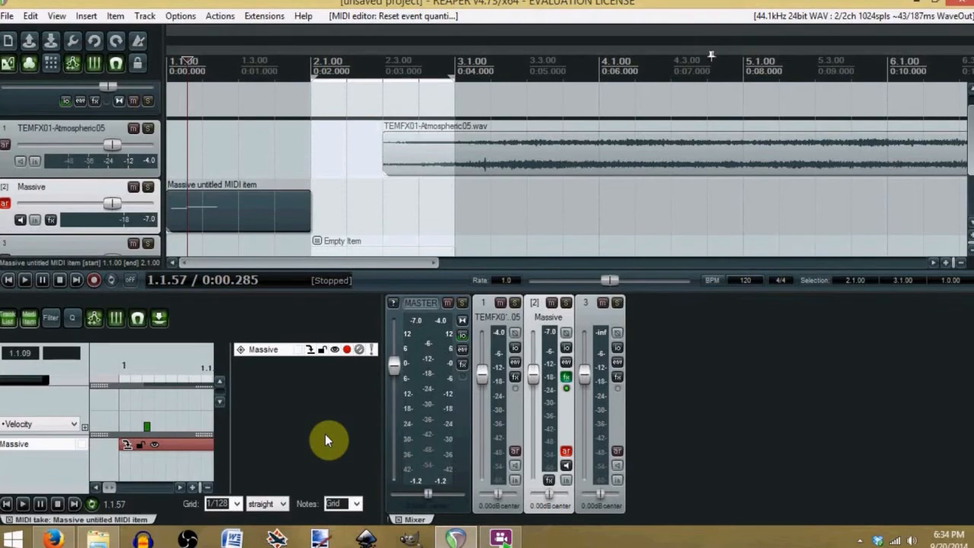
- Undock the MIDI editor and move its floating window aside to uncover the Massive track's MIDI item in the arrange view
left_click(157, 320)
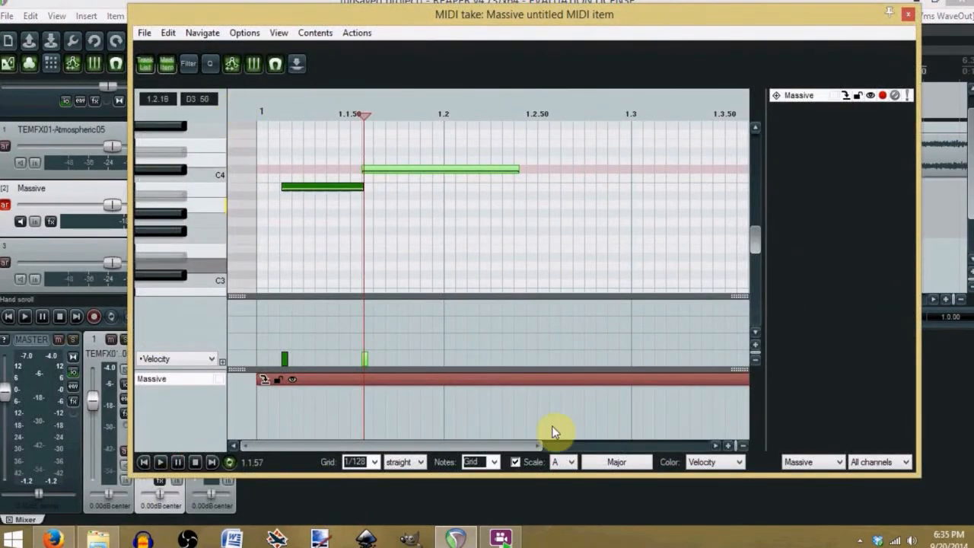
left_click_drag(564, 22, 751, 133)
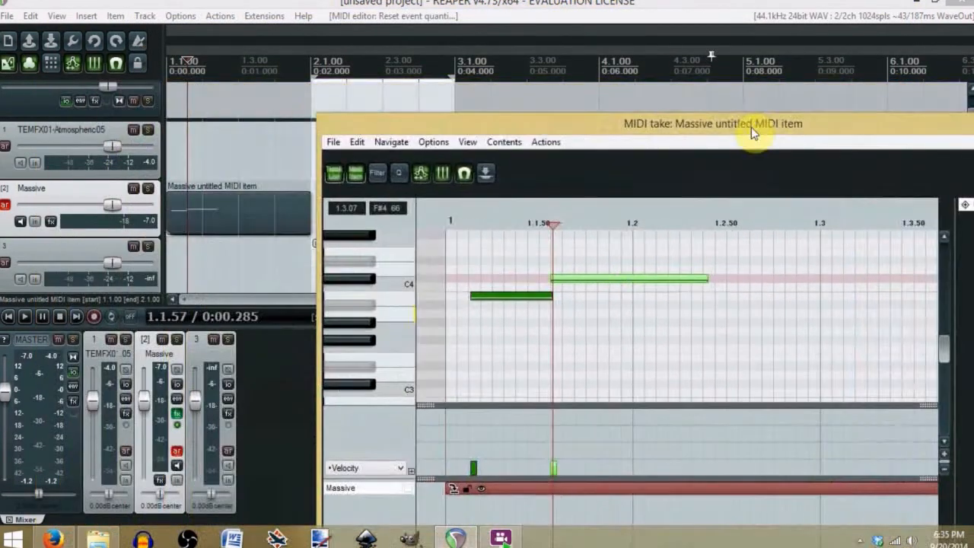